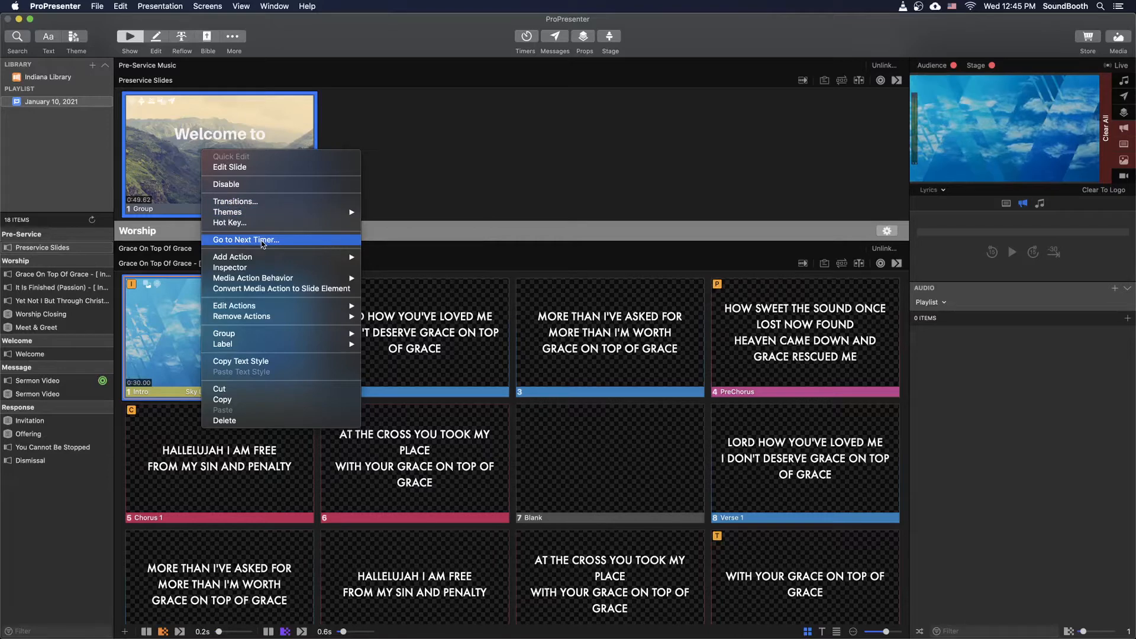
Check the media action behavior options for the Preservice Welcome slide and dismiss them
mouse_move(296, 258)
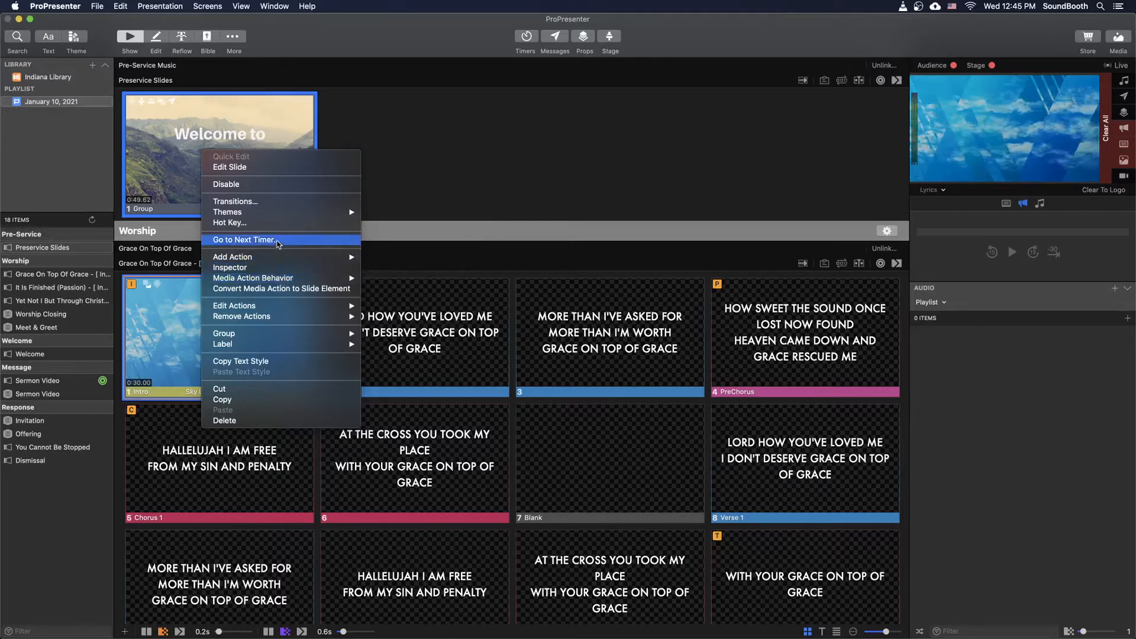
mouse_move(288, 281)
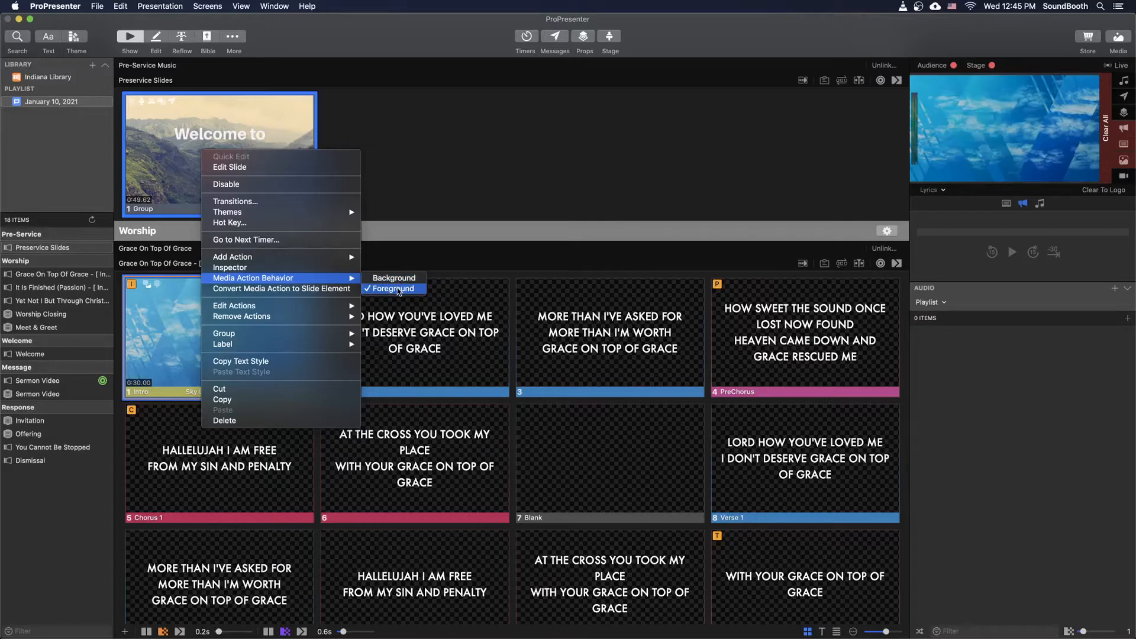
click(459, 173)
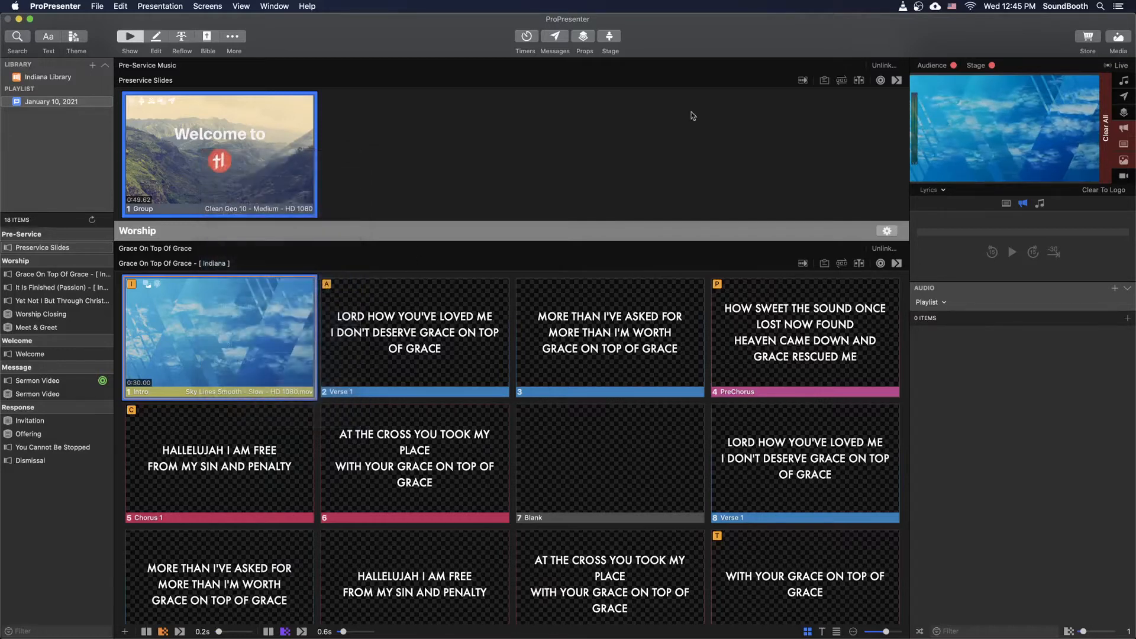
Set the Sermon Backup smart playlist's behavior to Foreground in the media bin and view the Foregrounds and Motions playlists
click(1108, 38)
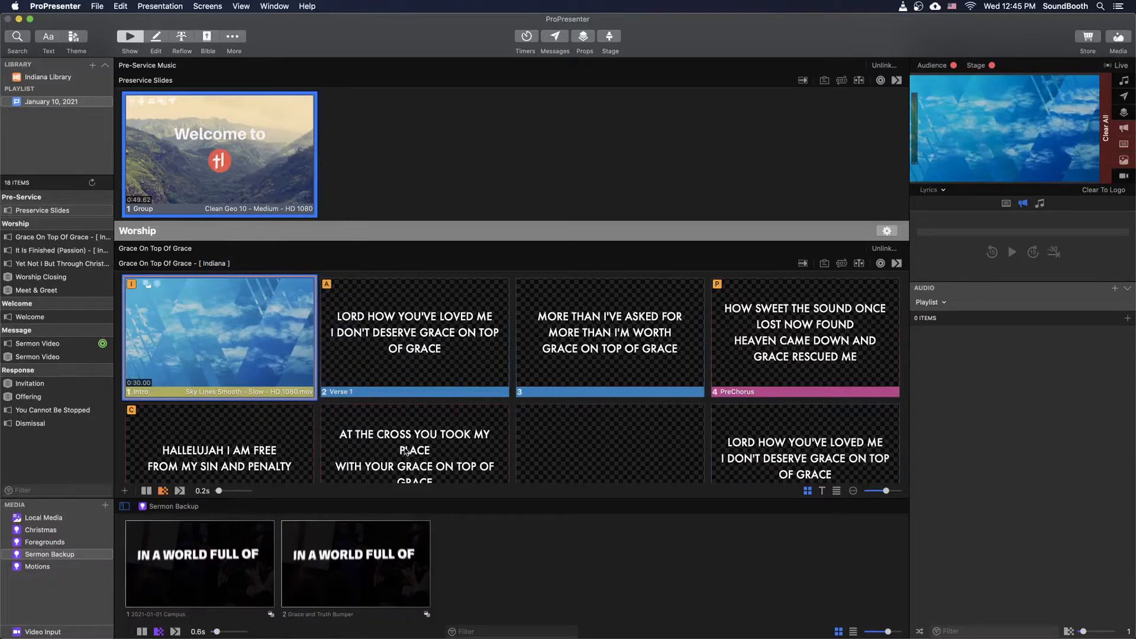
right_click(53, 555)
mouse_move(96, 572)
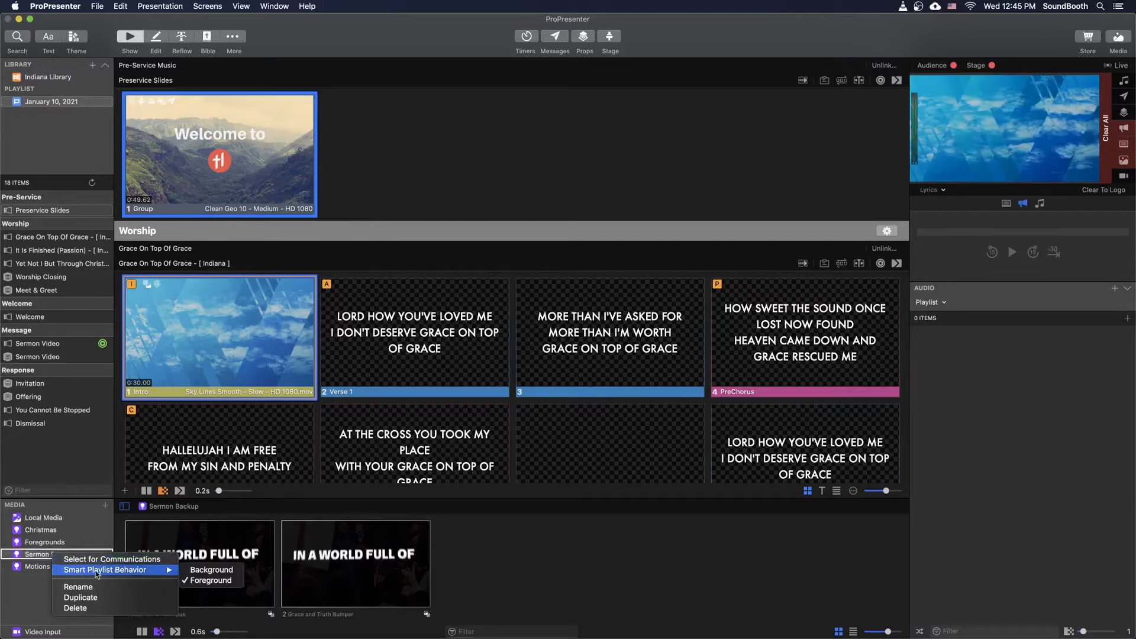
click(211, 583)
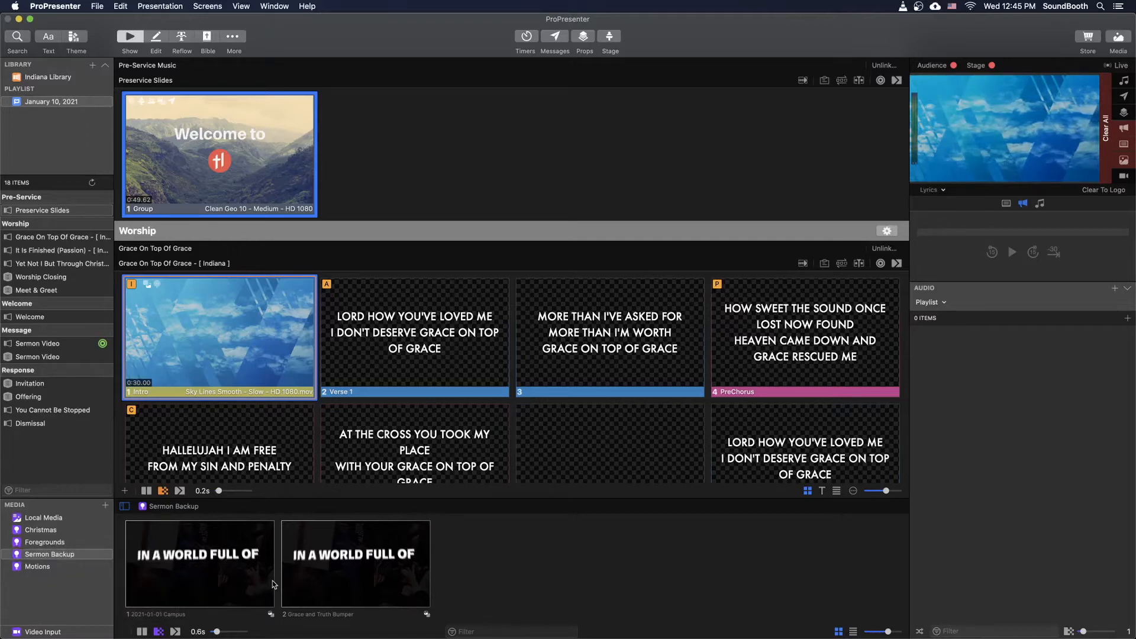
click(70, 543)
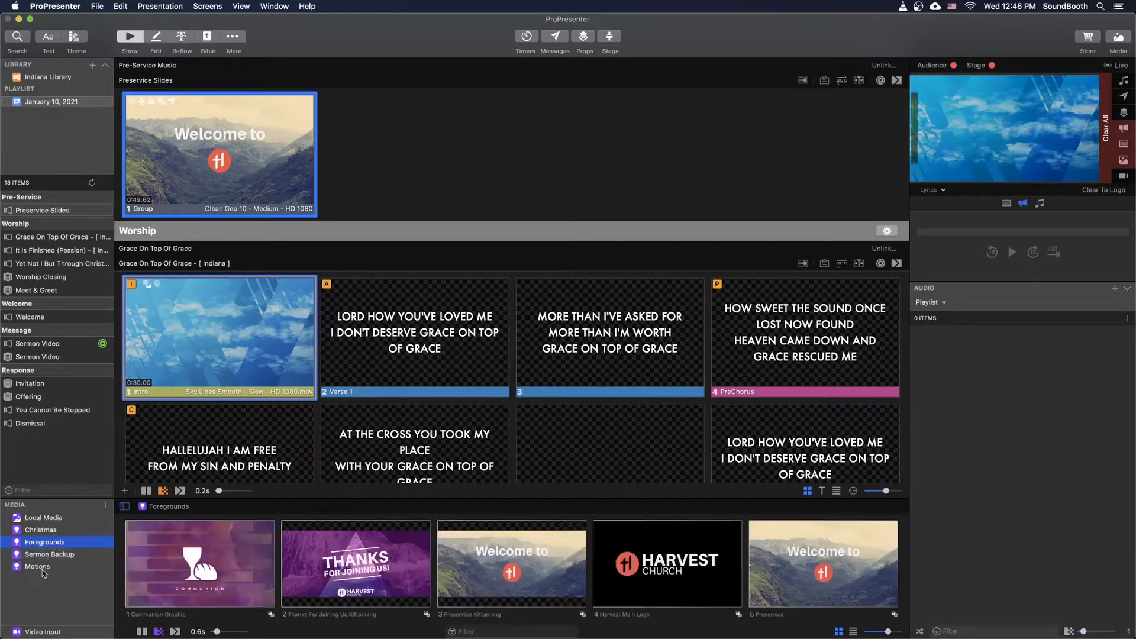
click(37, 567)
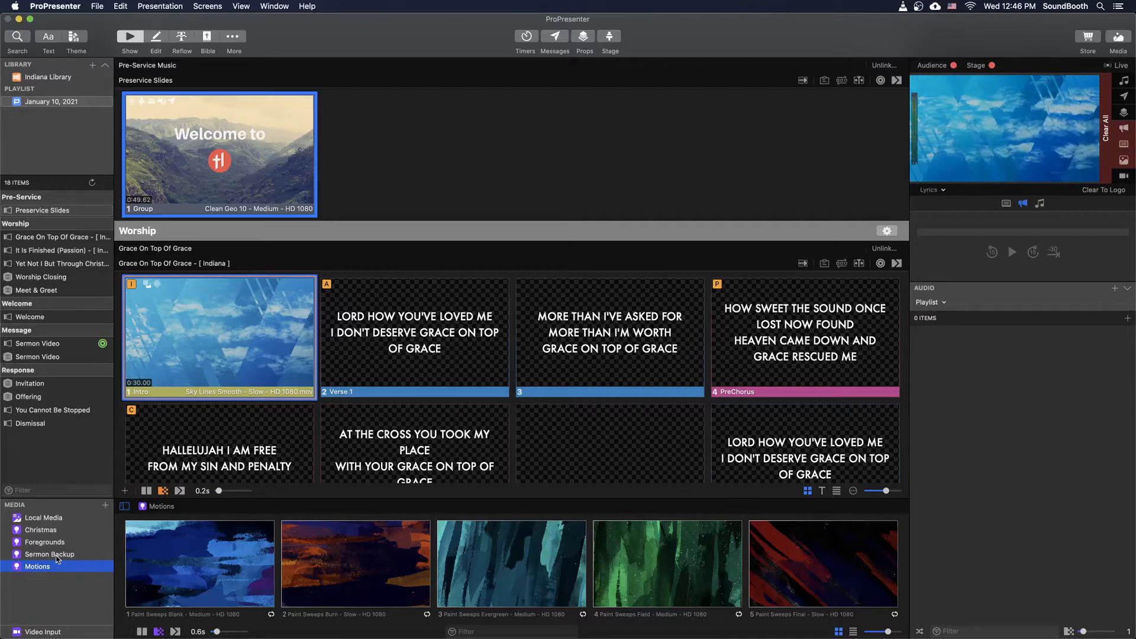
Open the Inspector for the media on the Preservice Welcome slide
right_click(248, 327)
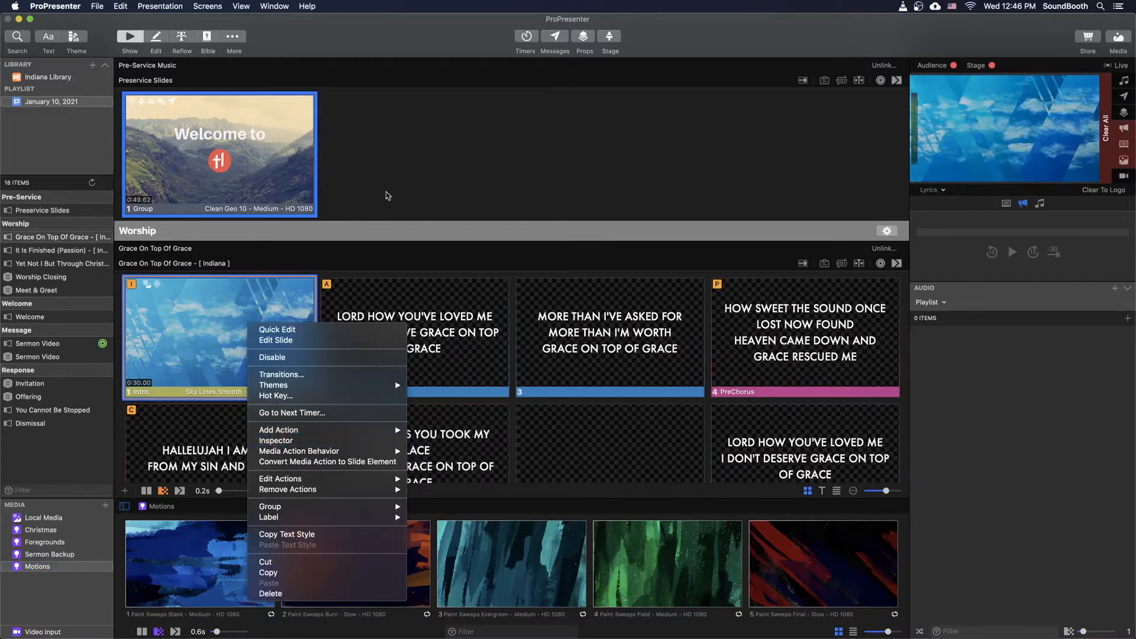
click(388, 195)
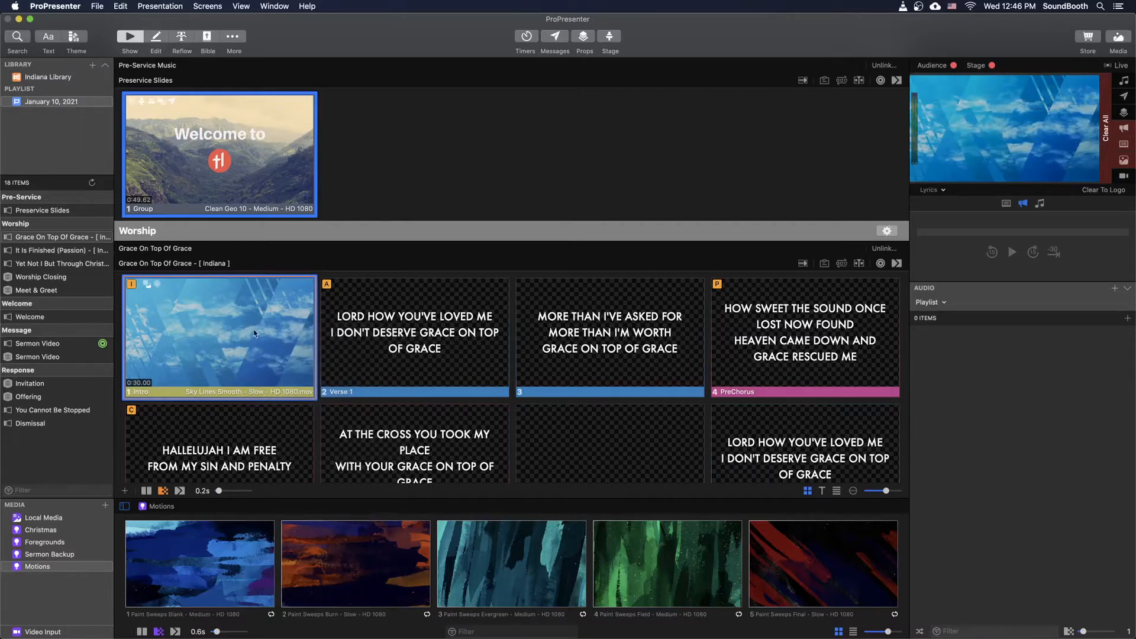
right_click(237, 144)
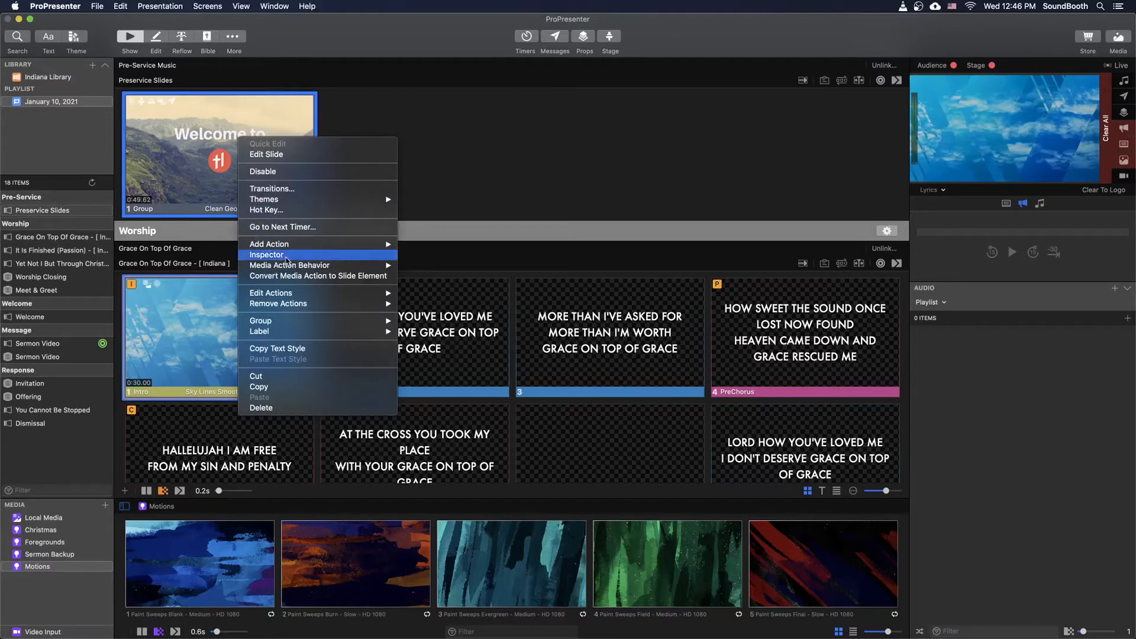
click(286, 259)
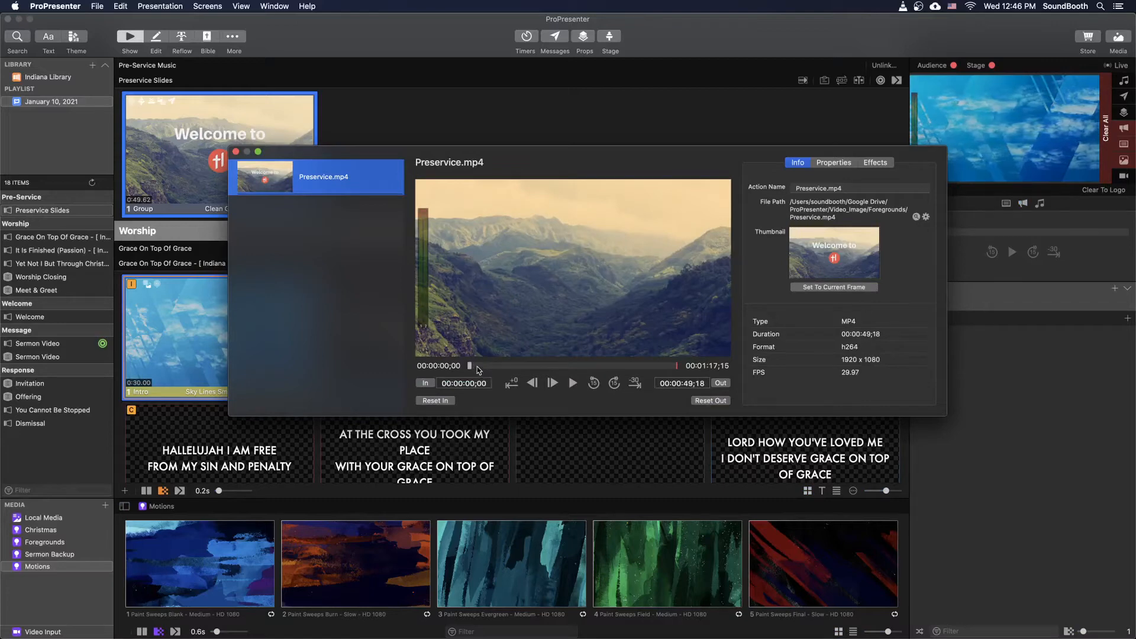
Preview Preservice.mp4 by scrubbing through it, playing it from the start and advancing it frame by frame
click(562, 366)
drag(563, 366, 470, 367)
click(574, 383)
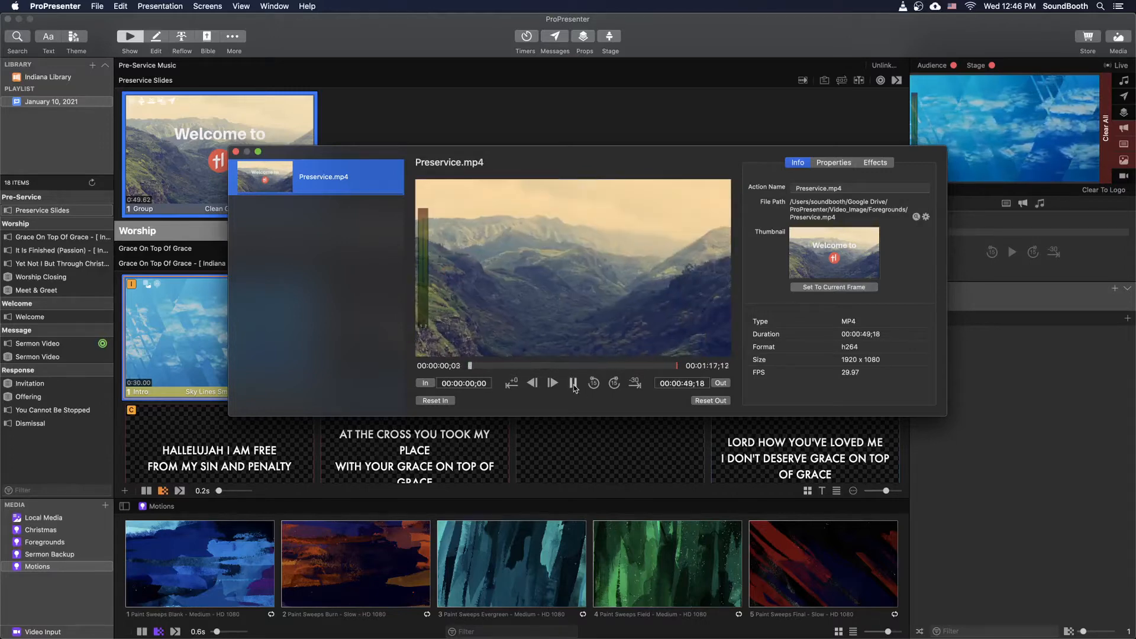
click(551, 386)
click(552, 386)
click(551, 387)
click(552, 386)
click(552, 387)
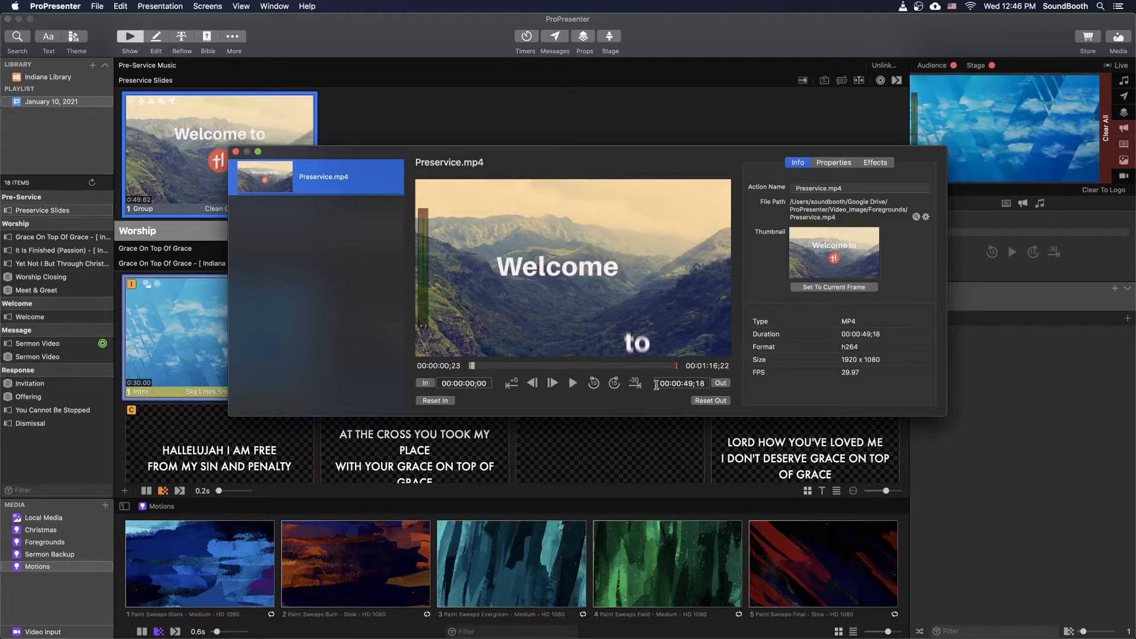
Review the information, properties and scale behavior options of Preservice.mp4 and close the Inspector
click(836, 163)
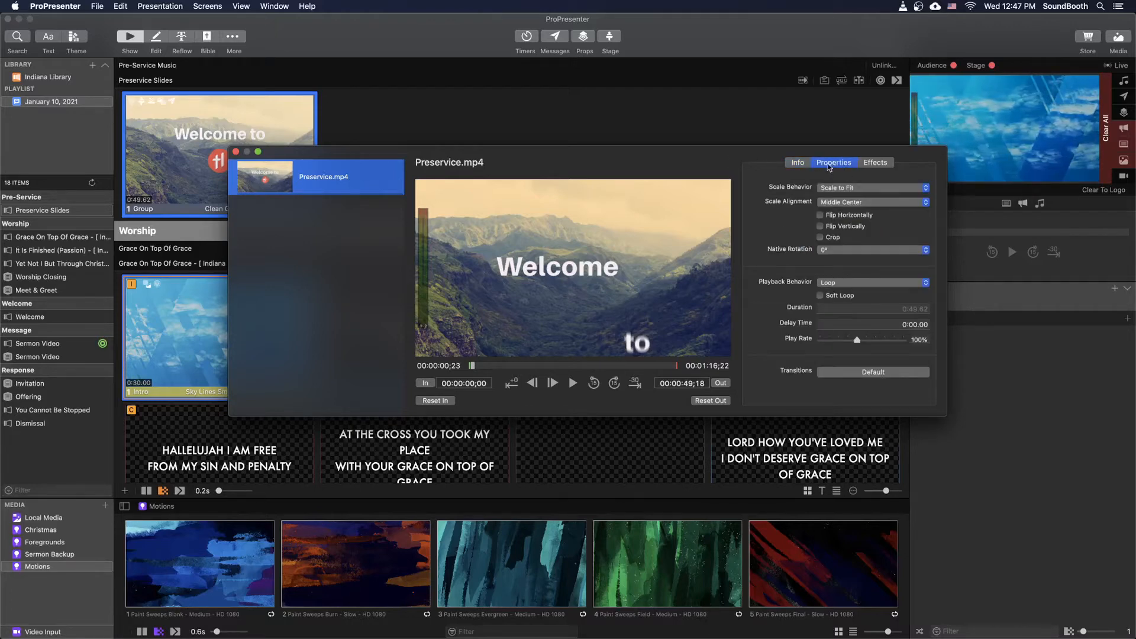
click(797, 165)
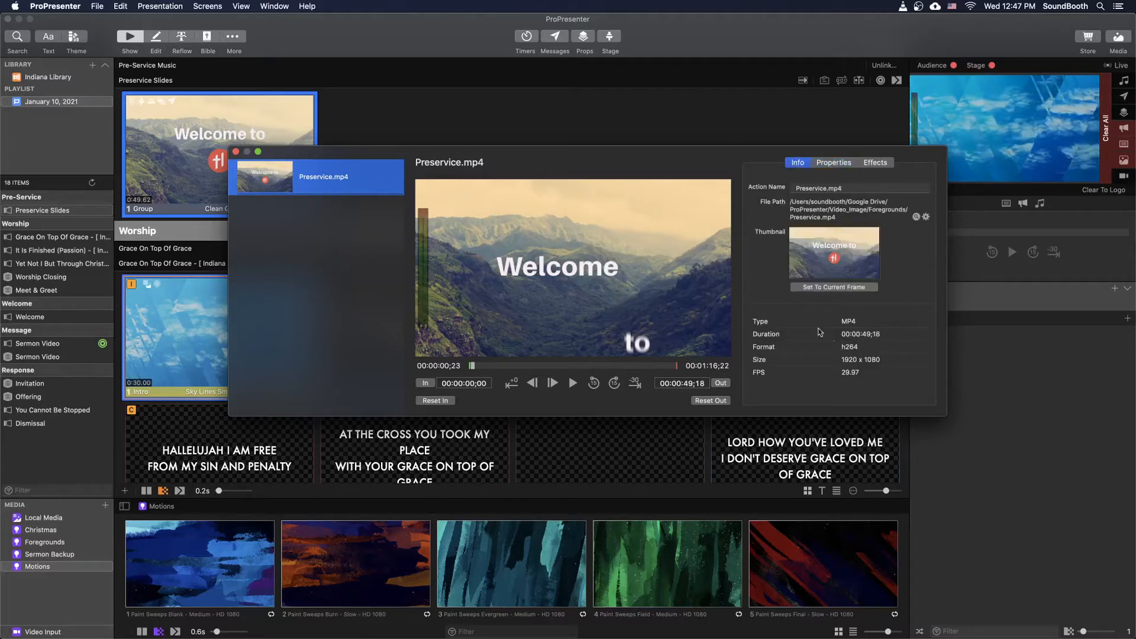
click(827, 166)
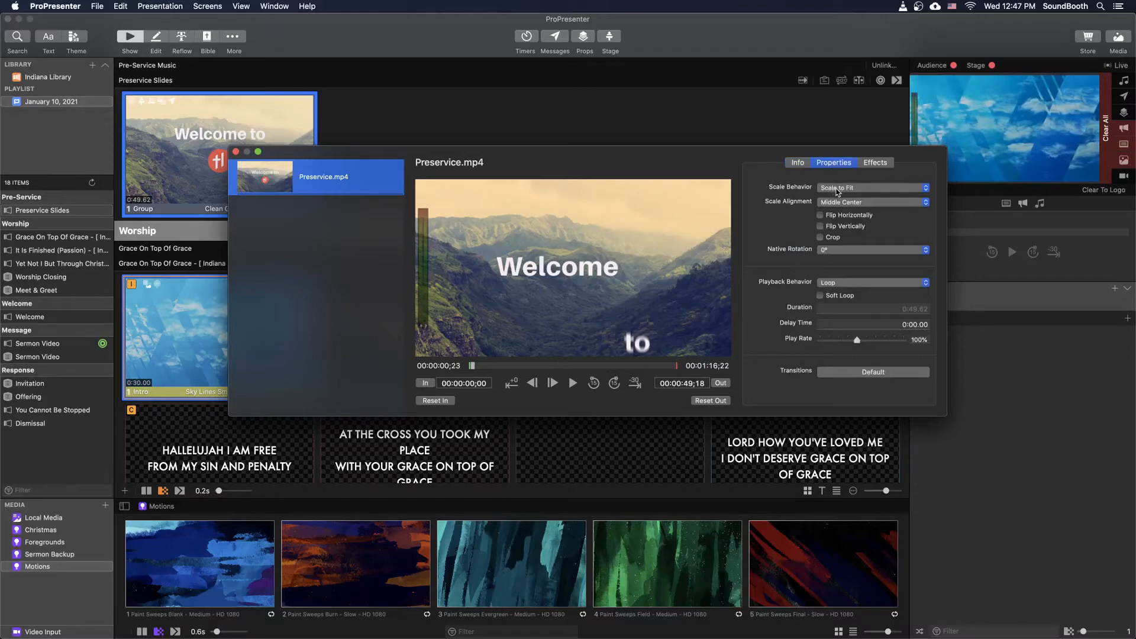
click(842, 189)
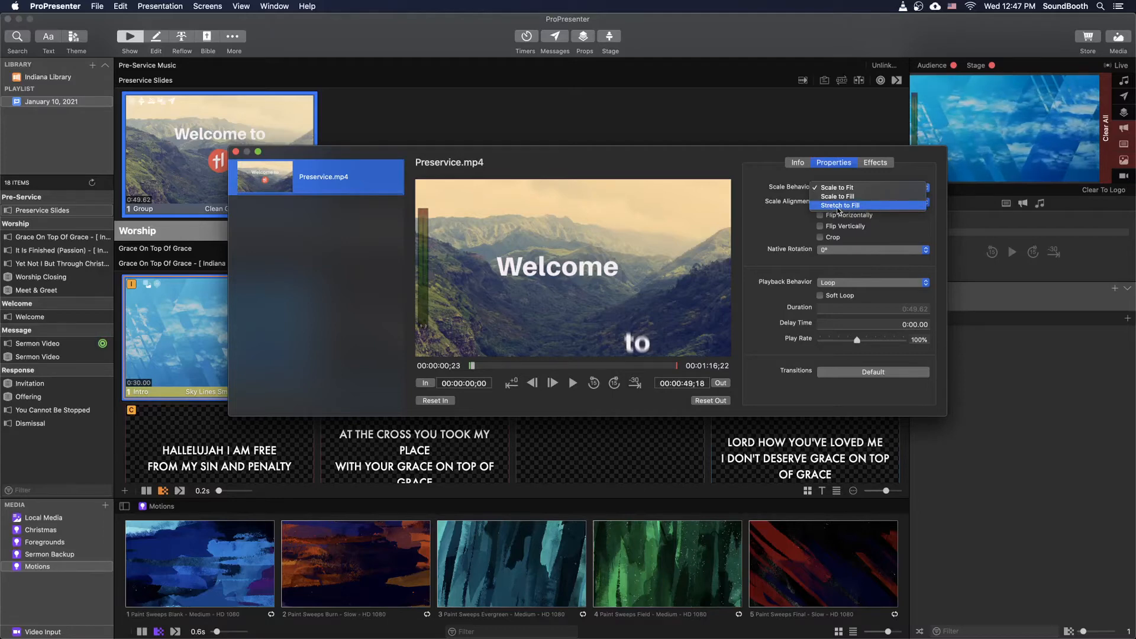
click(873, 187)
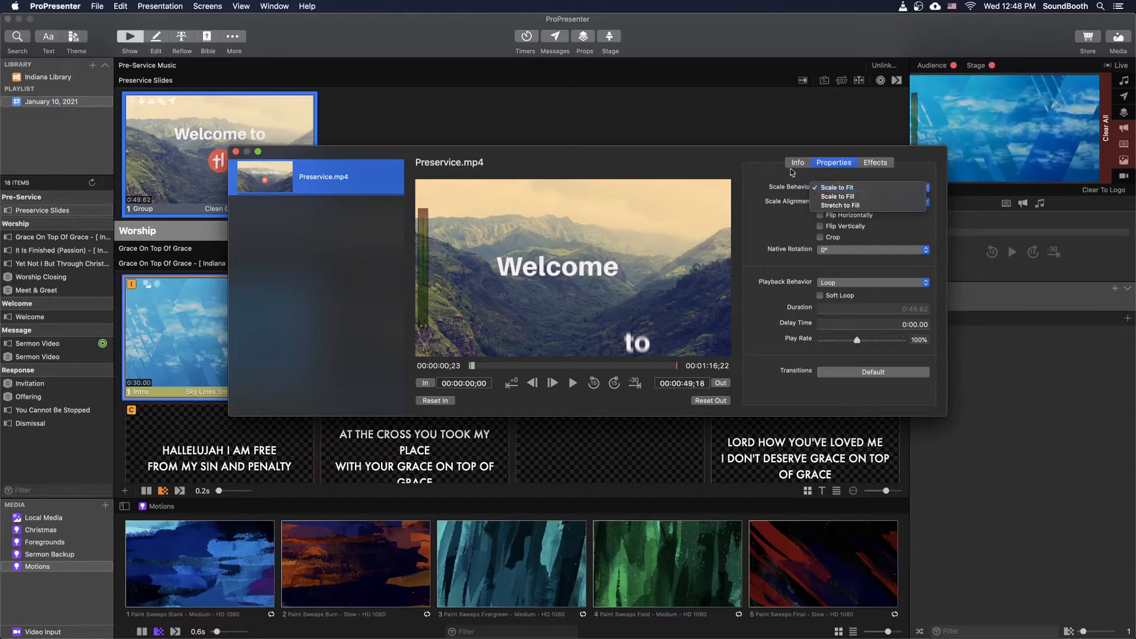
click(235, 151)
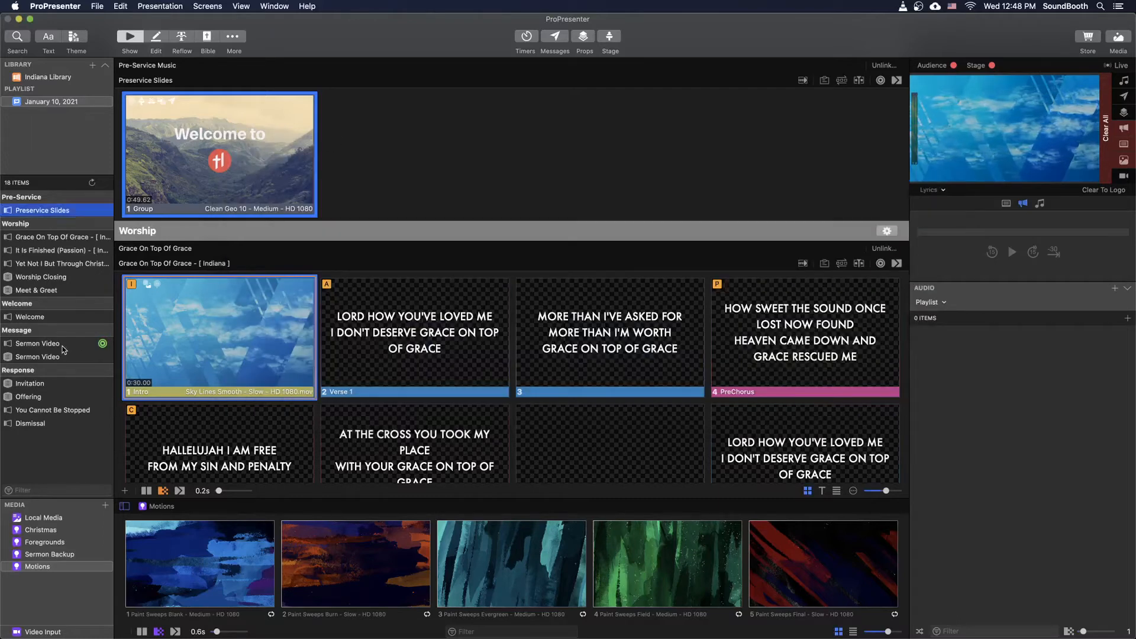
Inspect the properties and file information of the 2021-01-01 Campus.mp4 clip on the second Sermon Video slide
click(65, 345)
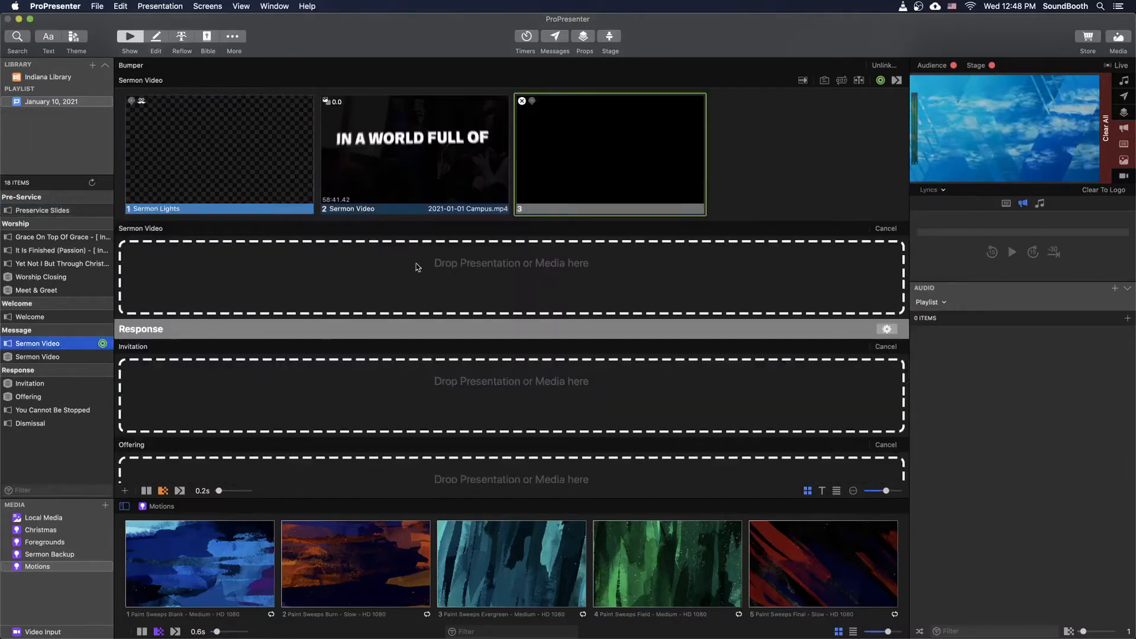
right_click(414, 137)
click(441, 261)
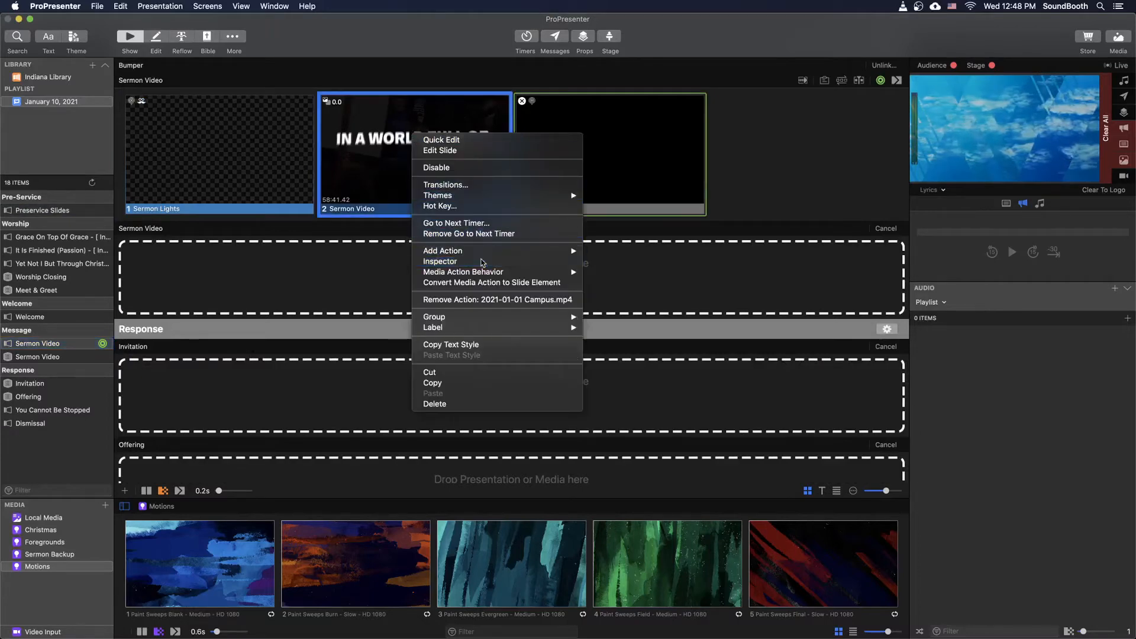
click(819, 164)
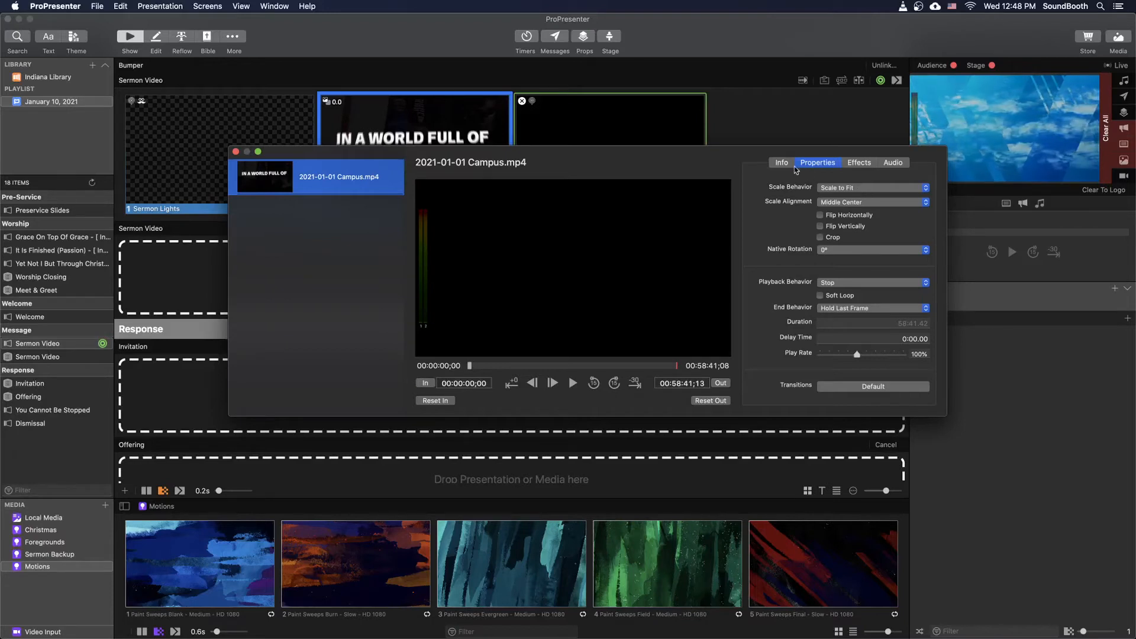
click(782, 163)
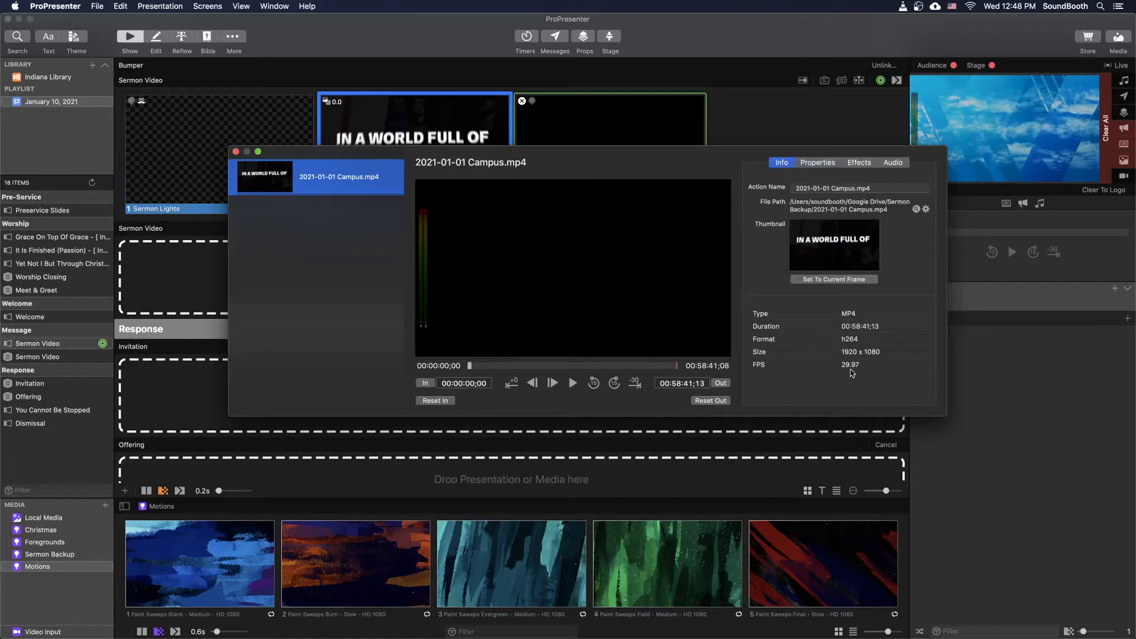
drag(899, 356, 840, 354)
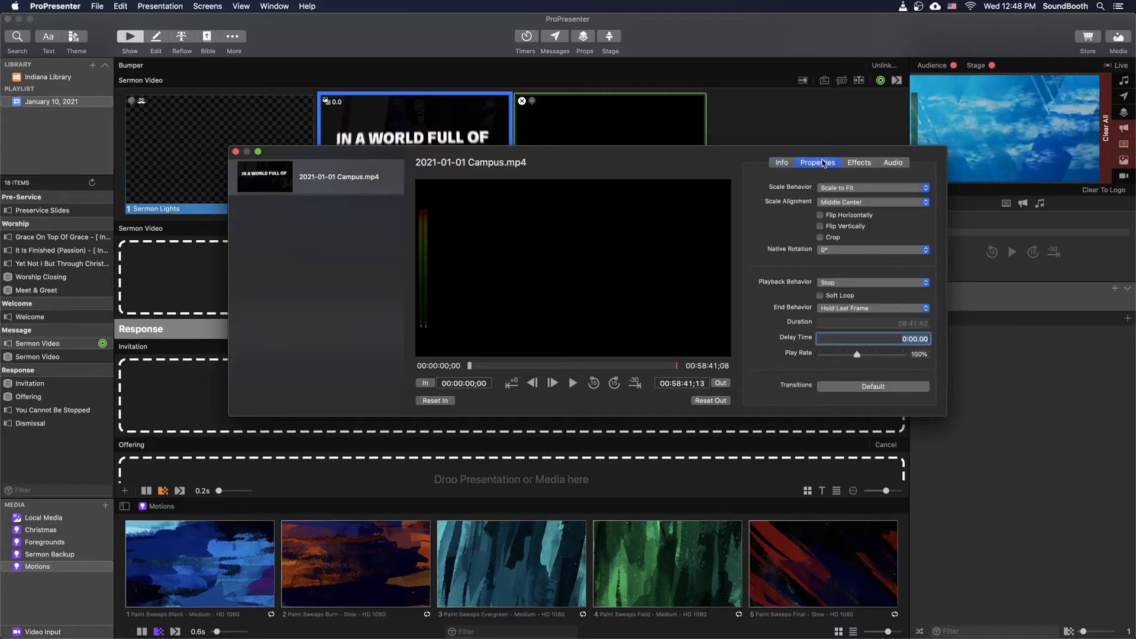
Open Screen Configuration from the Screens preferences and close the media Inspector
click(68, 6)
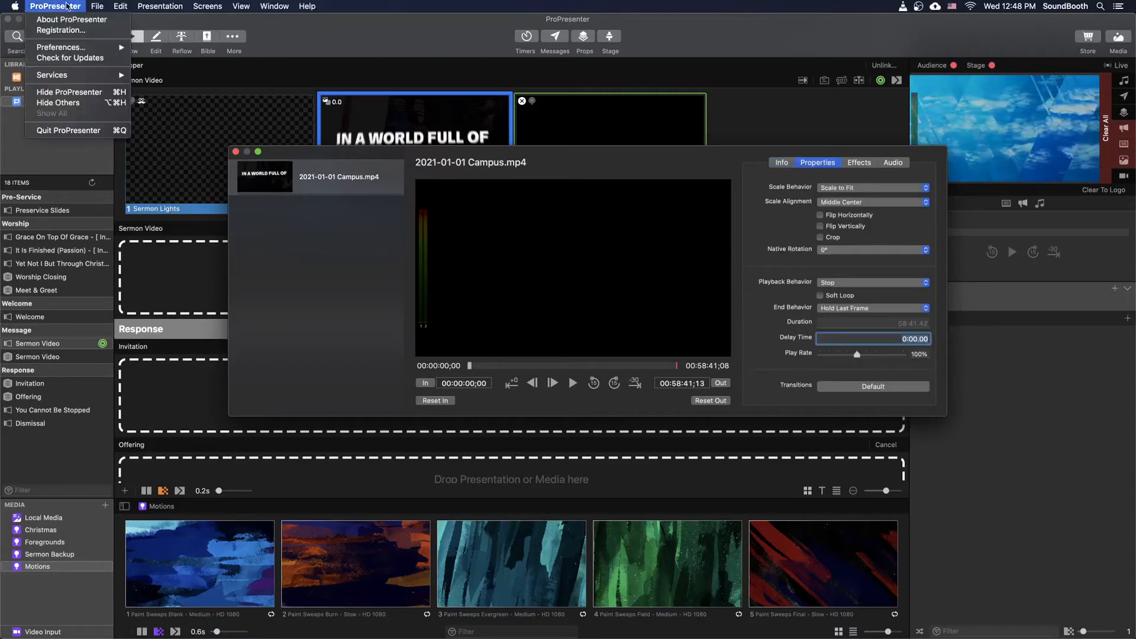
mouse_move(68, 49)
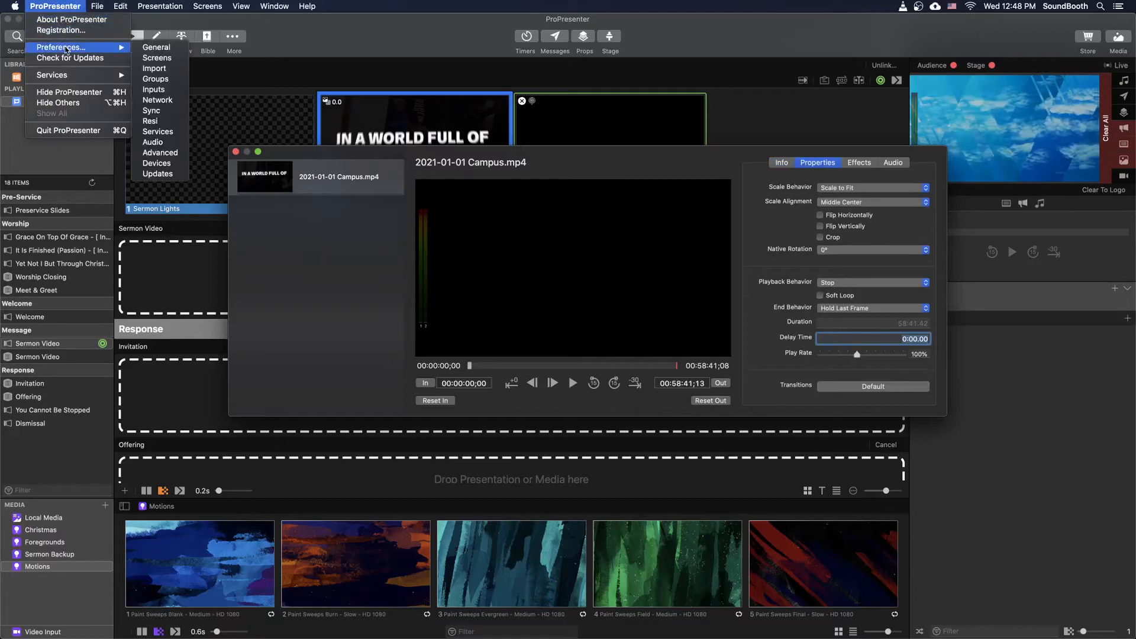
click(163, 58)
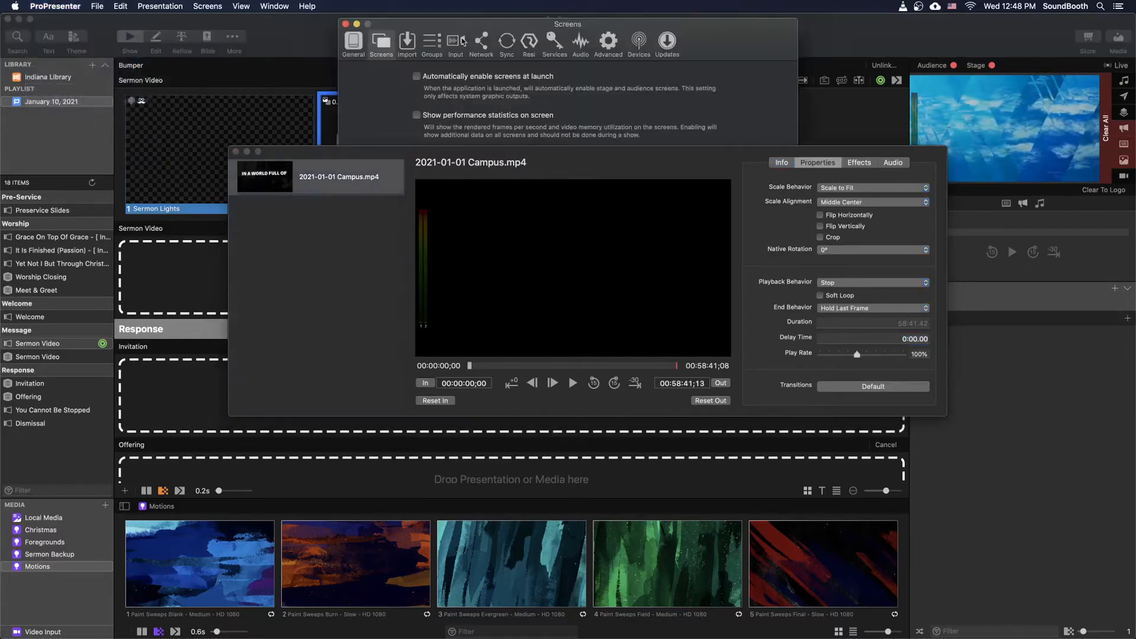
click(236, 151)
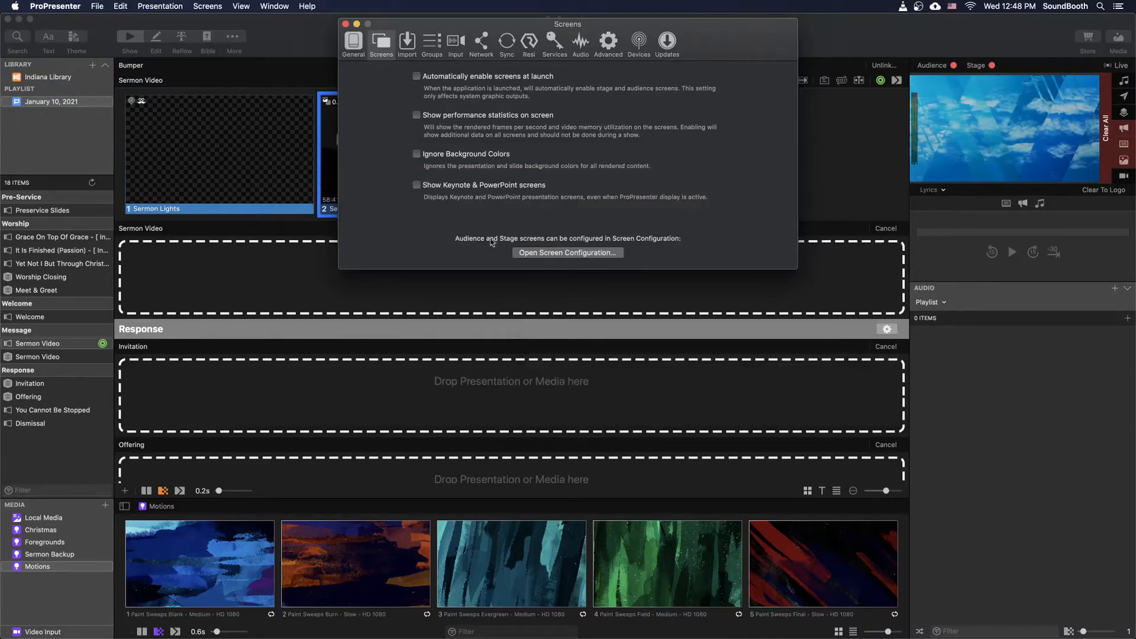
click(528, 252)
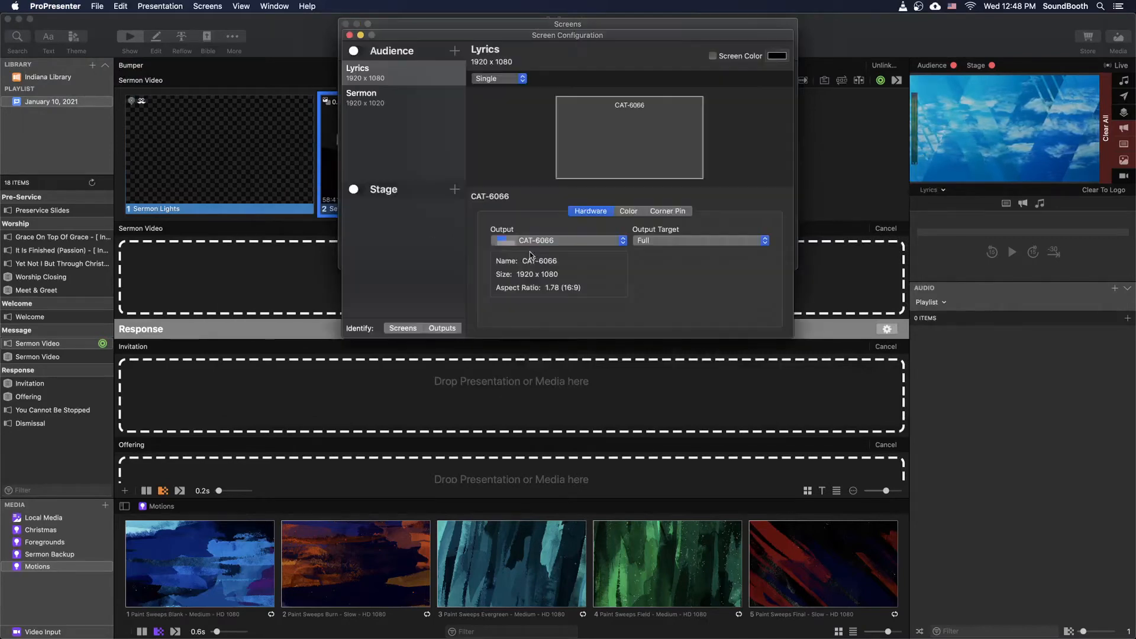
Compare the hardware output settings of the Lyrics and Sermon audience screens and close the screen settings windows
click(389, 103)
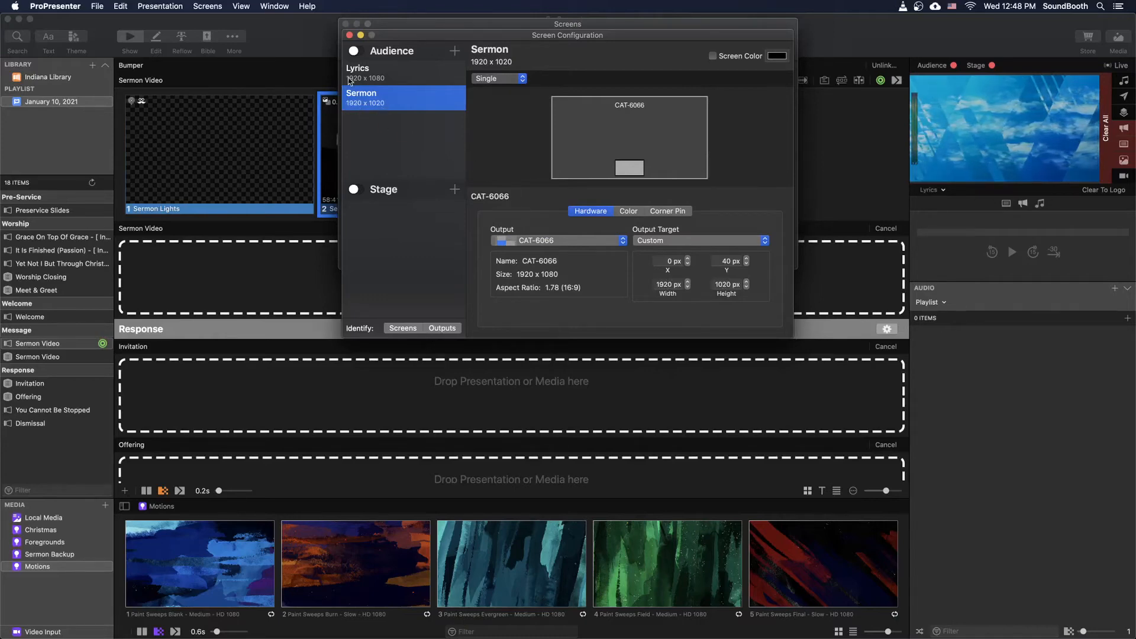
click(404, 75)
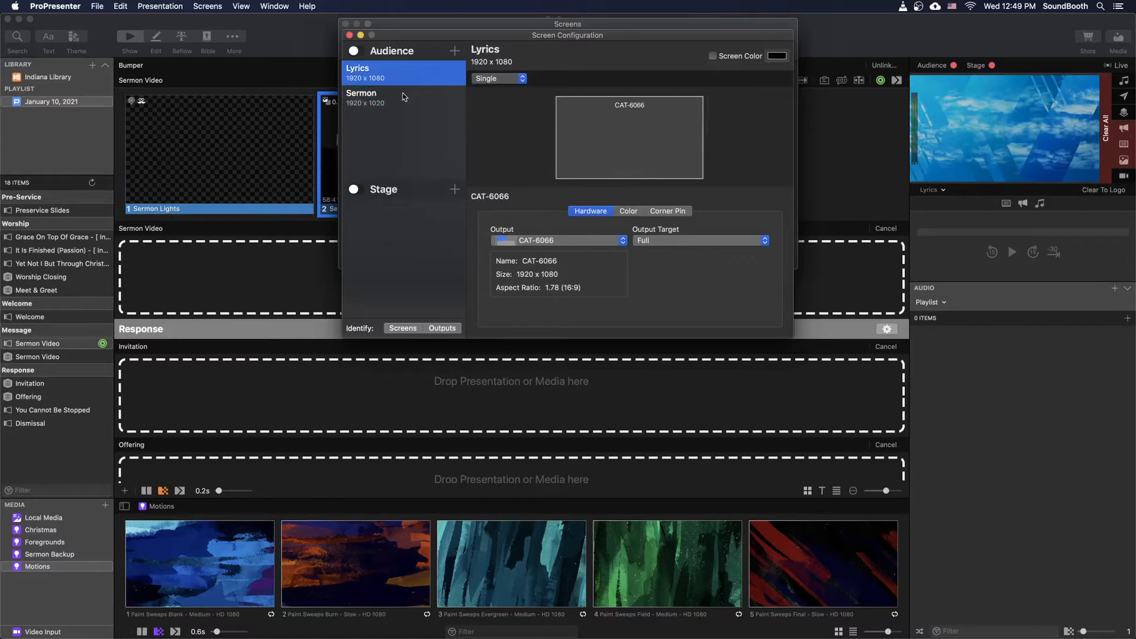
click(404, 96)
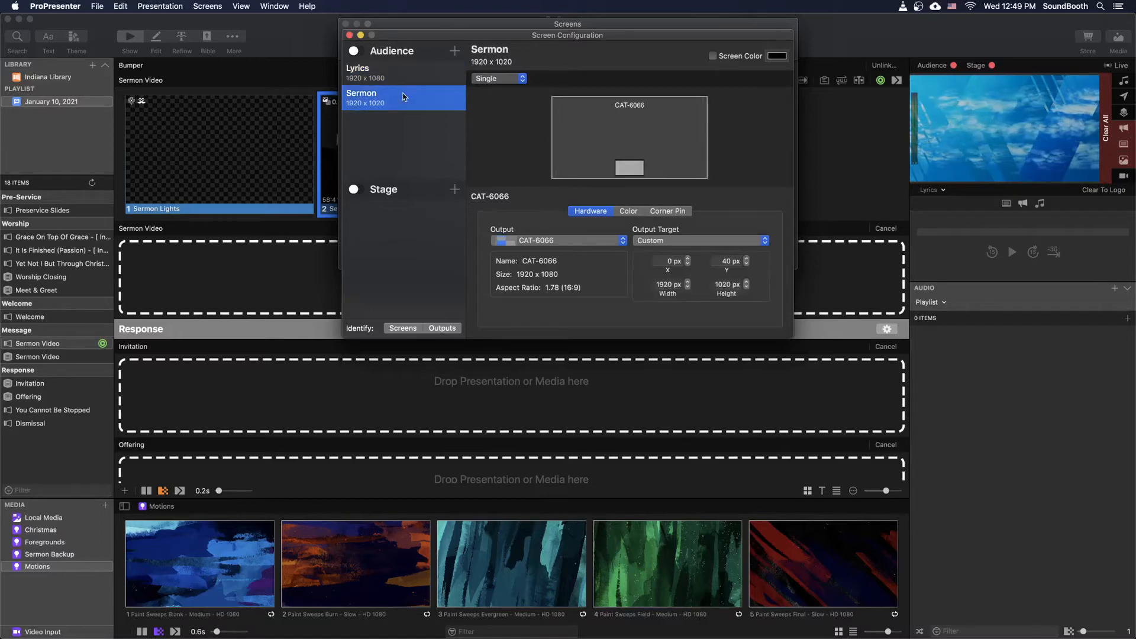
click(379, 72)
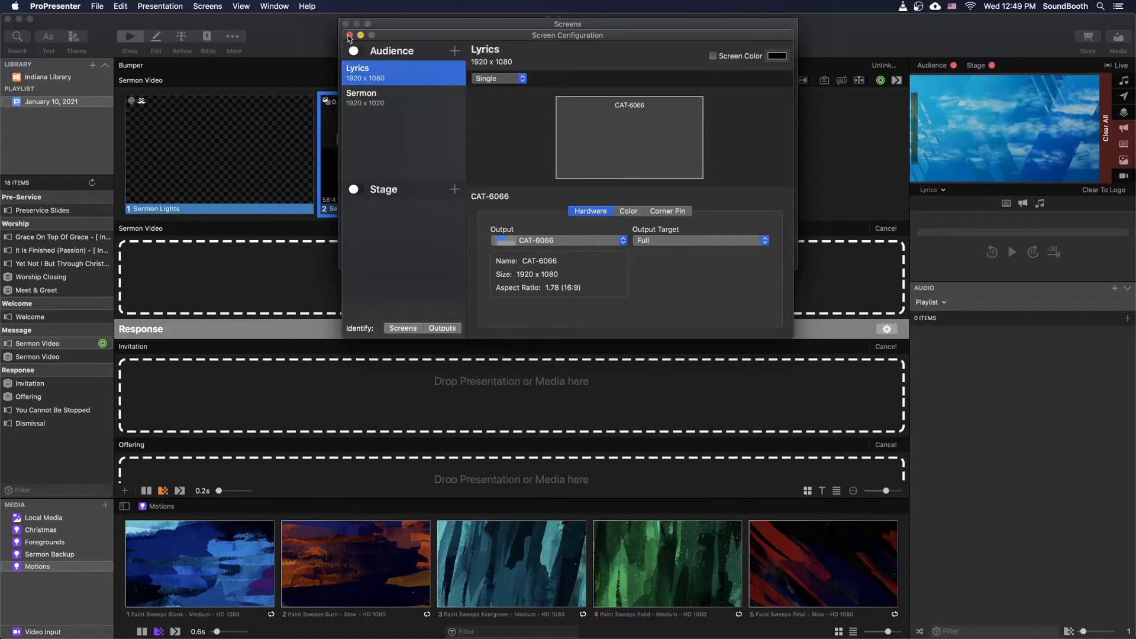
click(350, 36)
click(346, 24)
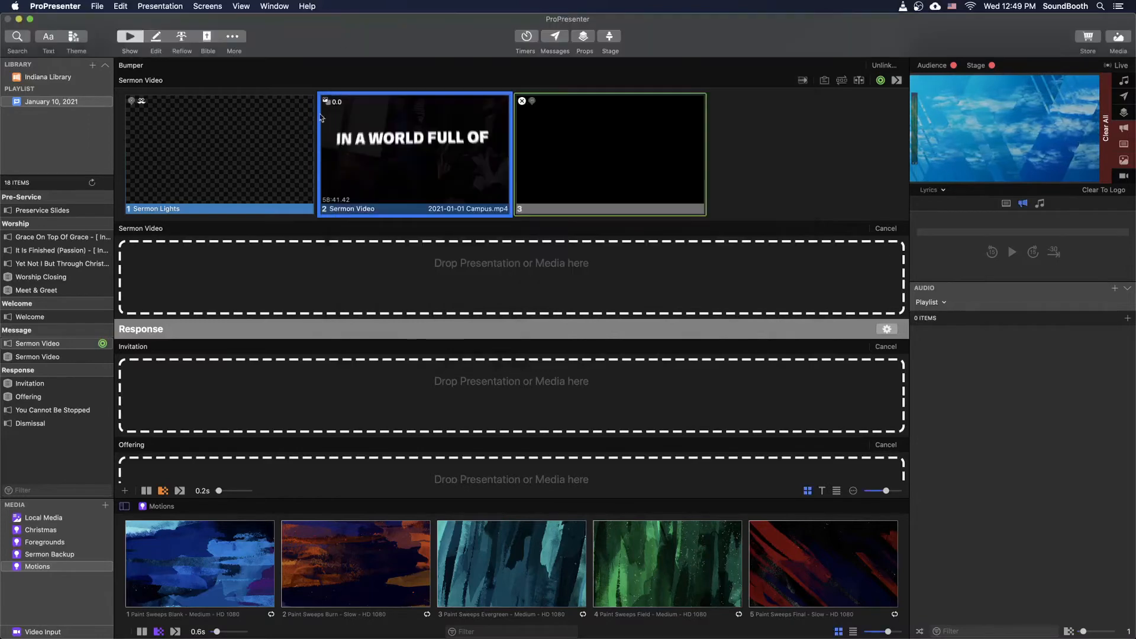
Open the Inspector properties of the 2021-01-01 Campus.mp4 clip on slide 2 and move the window clear of the Sermon Video slides
right_click(437, 185)
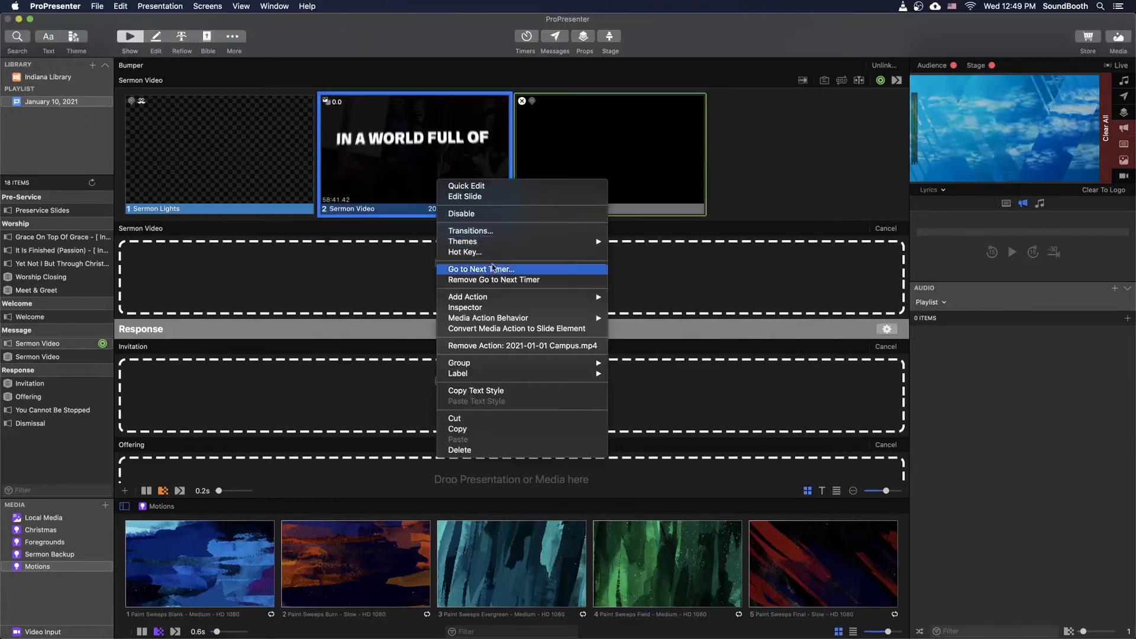
click(499, 307)
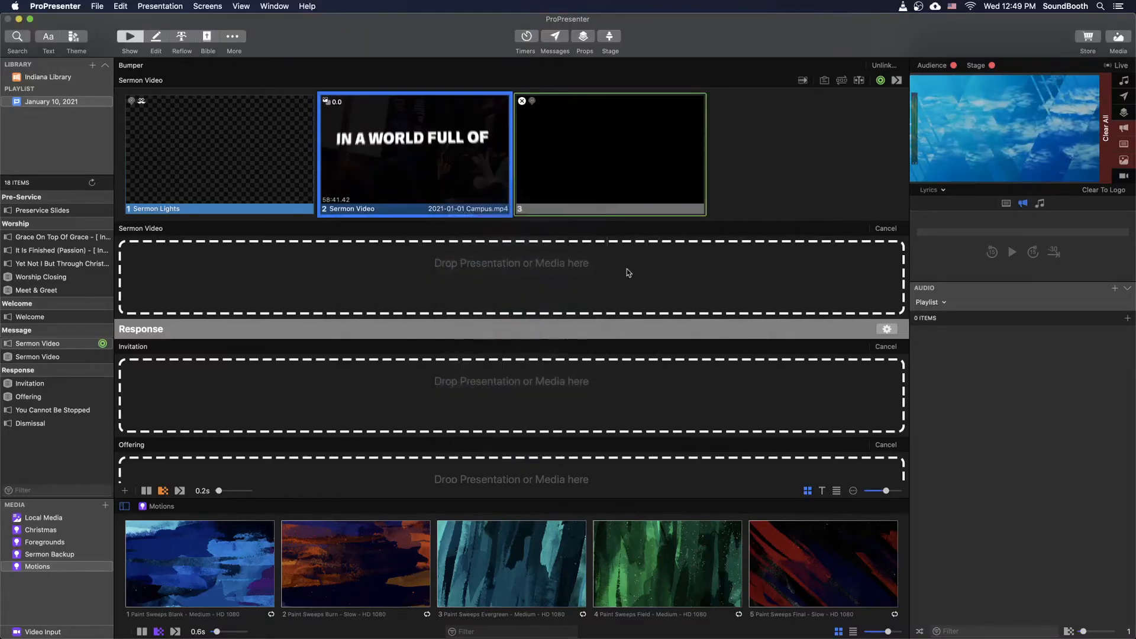
click(798, 161)
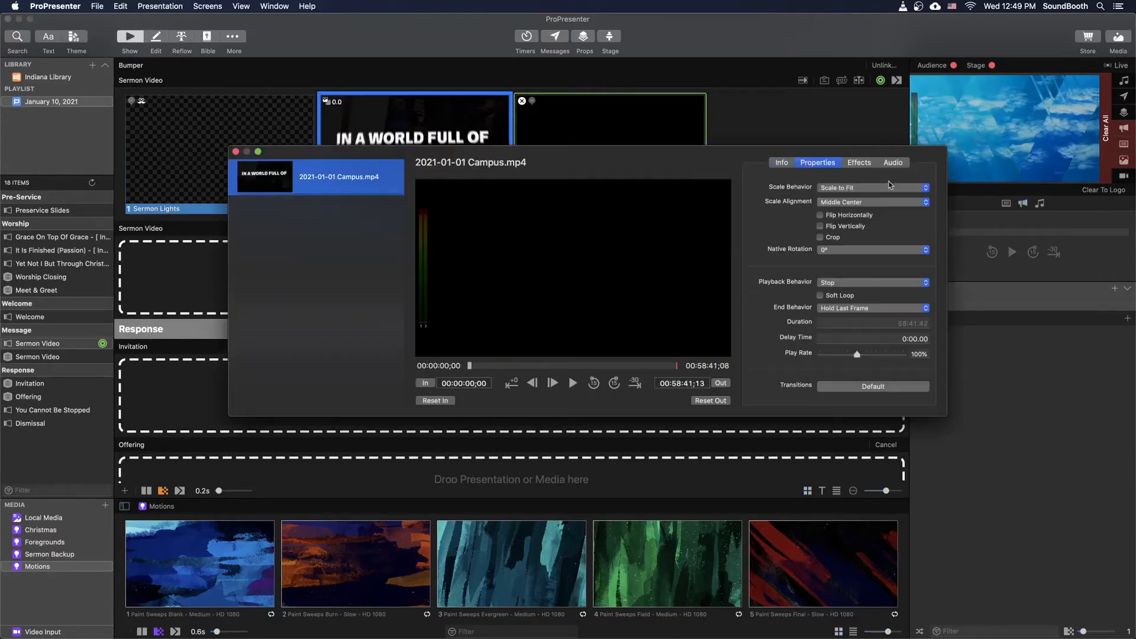
drag(695, 160, 623, 276)
Play the second Sermon Video slide and switch the audience preview to the Sermon screen
click(442, 156)
click(932, 190)
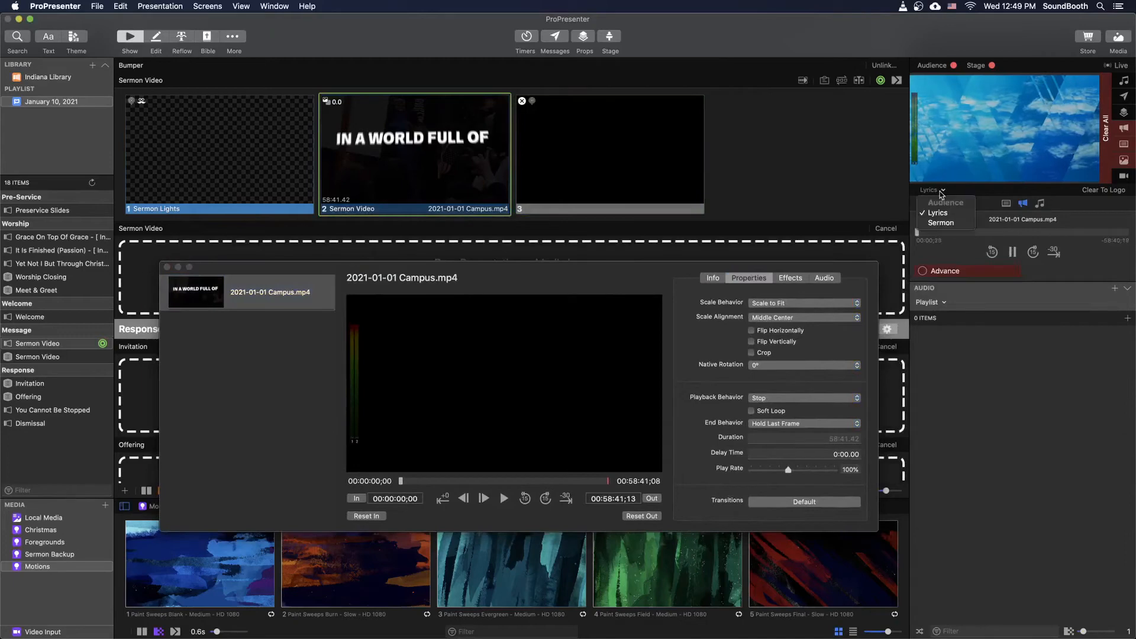
click(947, 224)
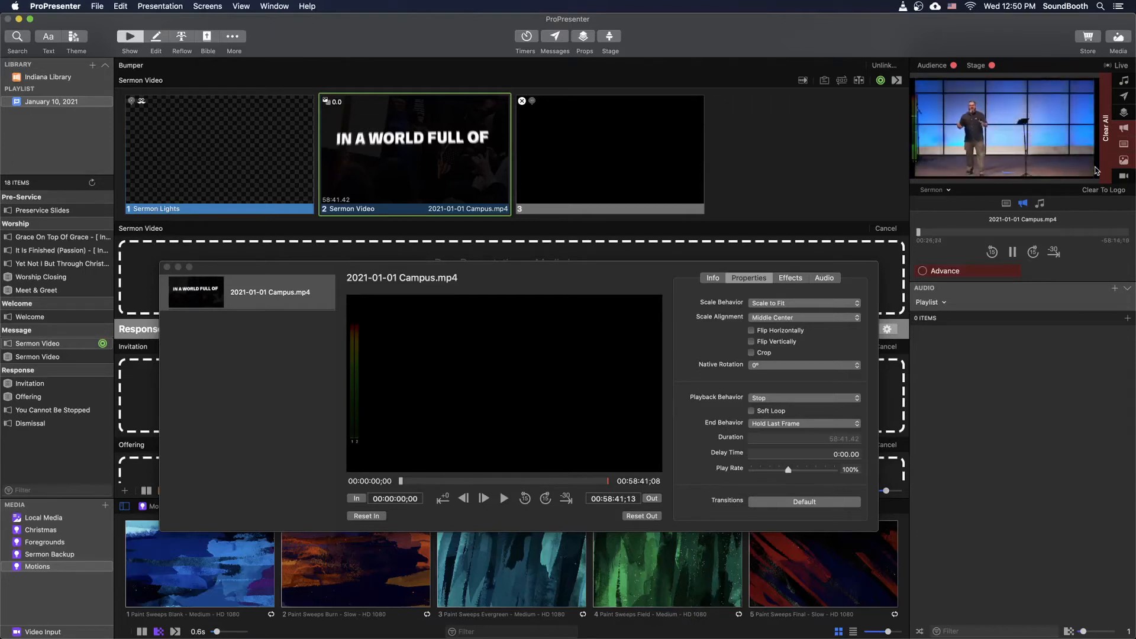
Set the Campus clip's scale behavior to Scale to Fill and trigger slide 2 again to apply it
click(657, 279)
click(794, 304)
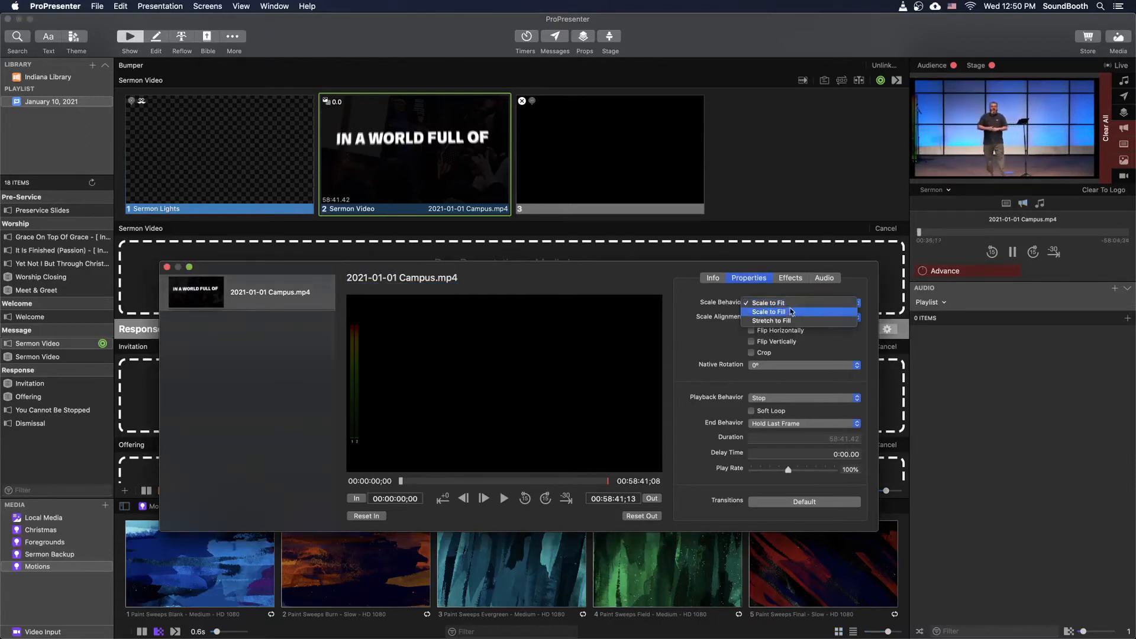
click(791, 312)
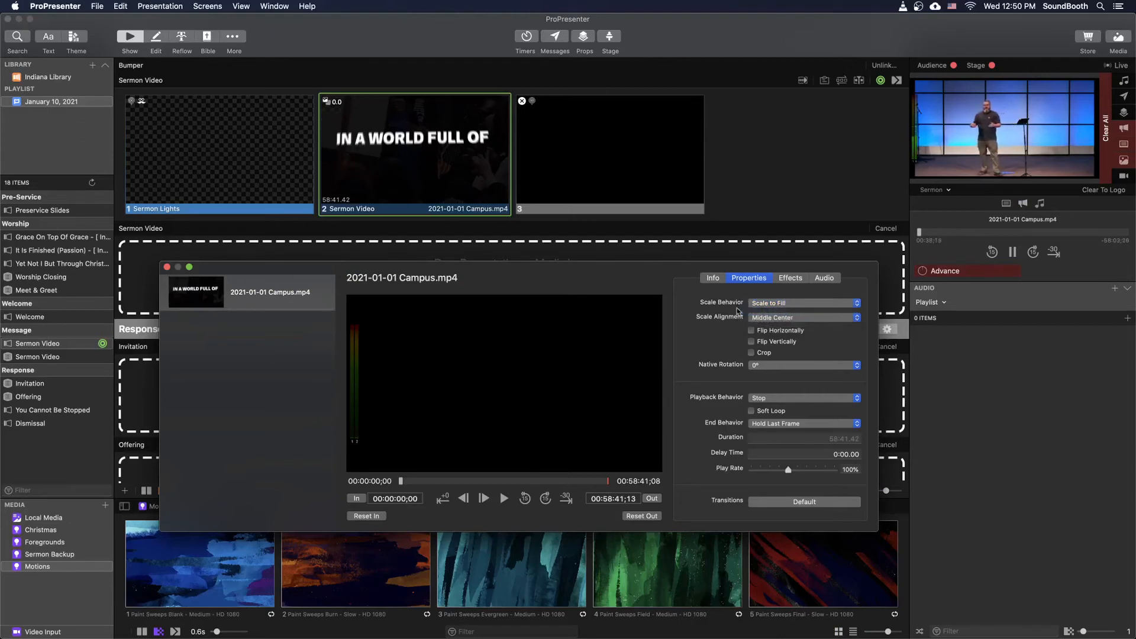
click(391, 177)
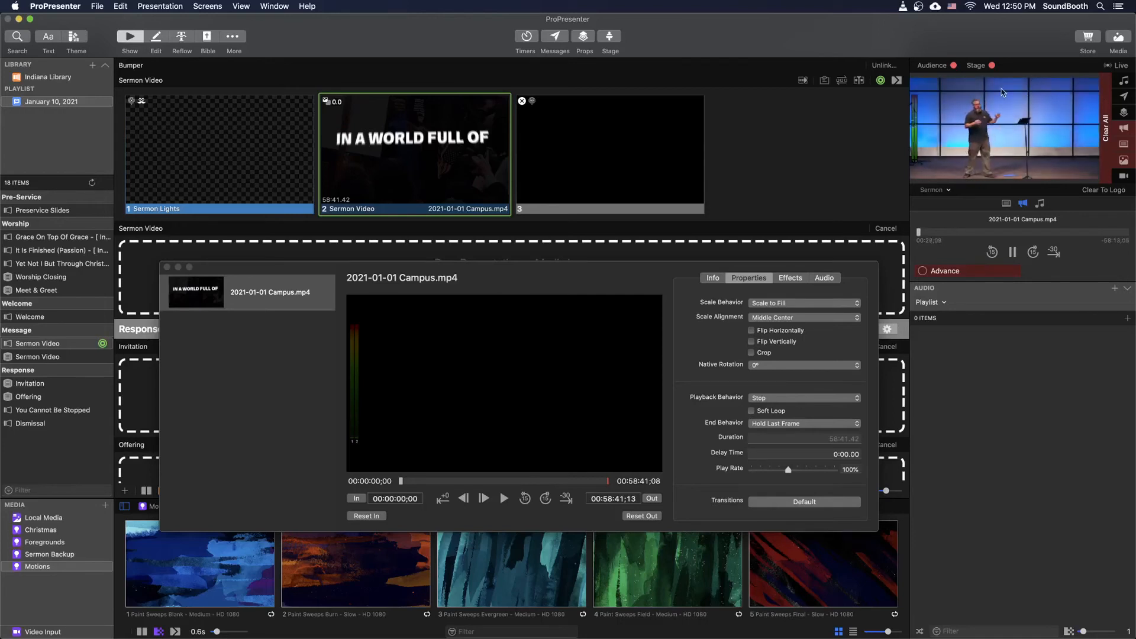
Review the playback behavior options of the Campus clip, keep Stop, and close the Inspector
click(727, 303)
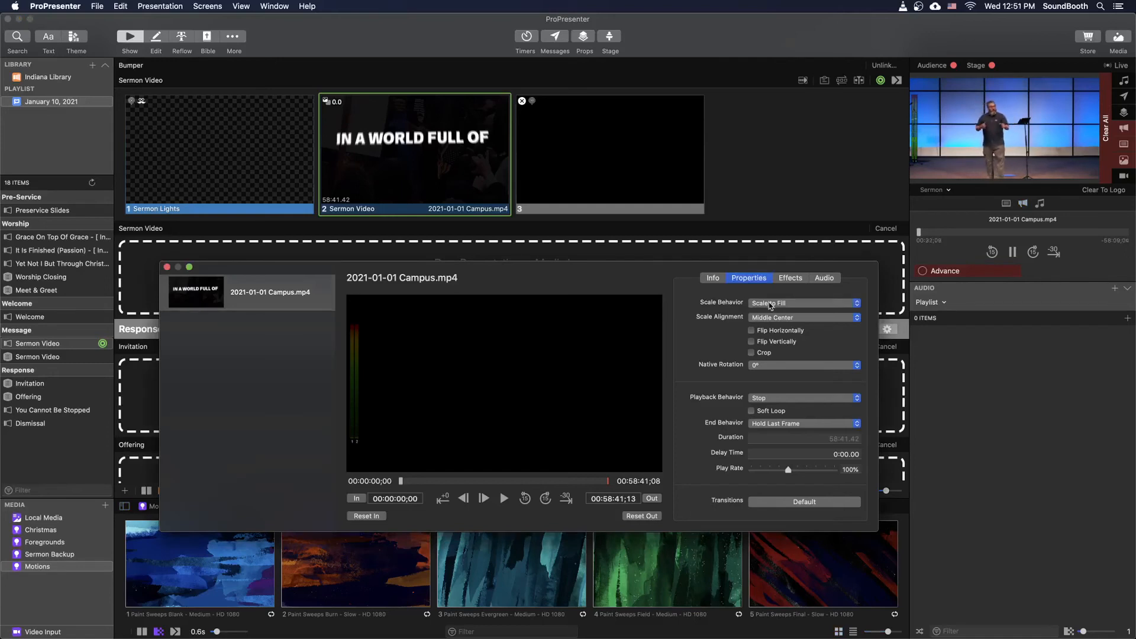
click(773, 399)
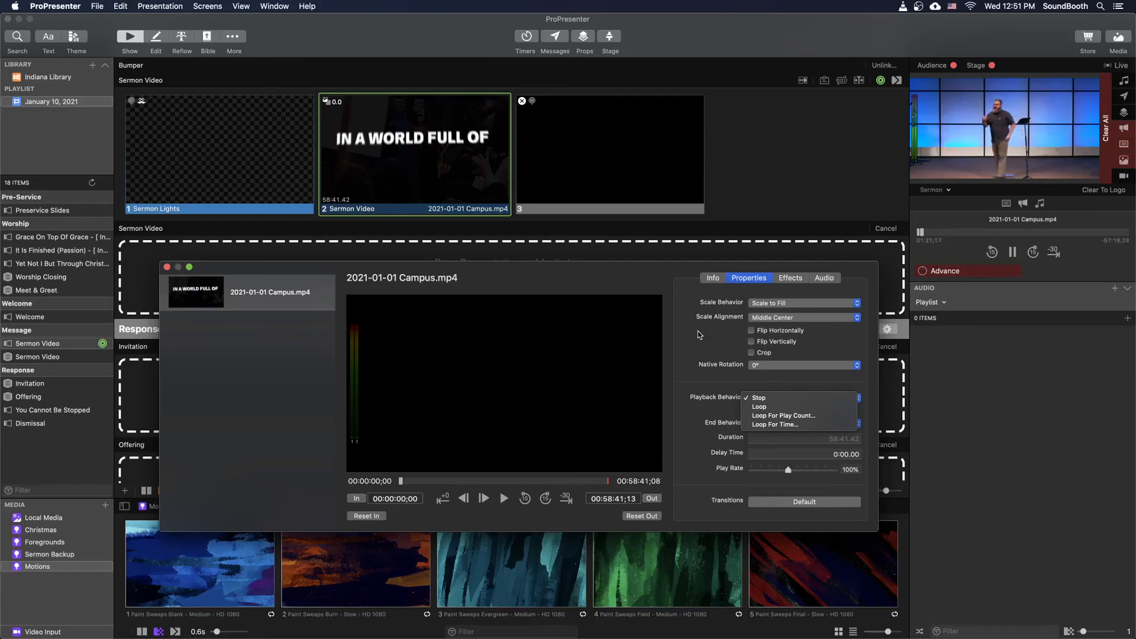
click(698, 332)
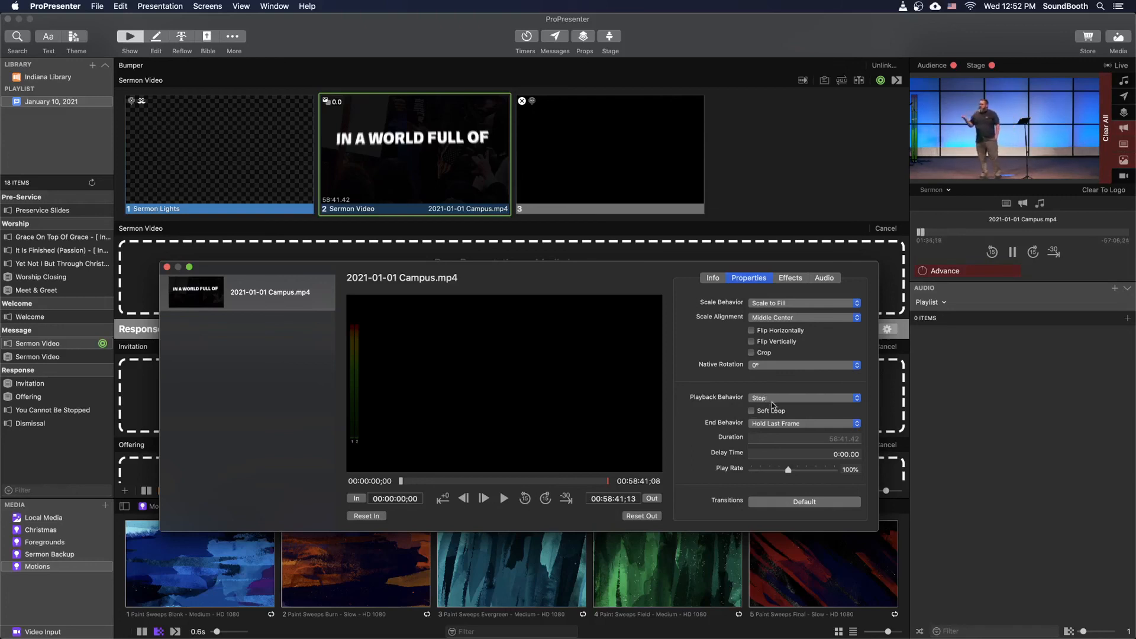
click(166, 267)
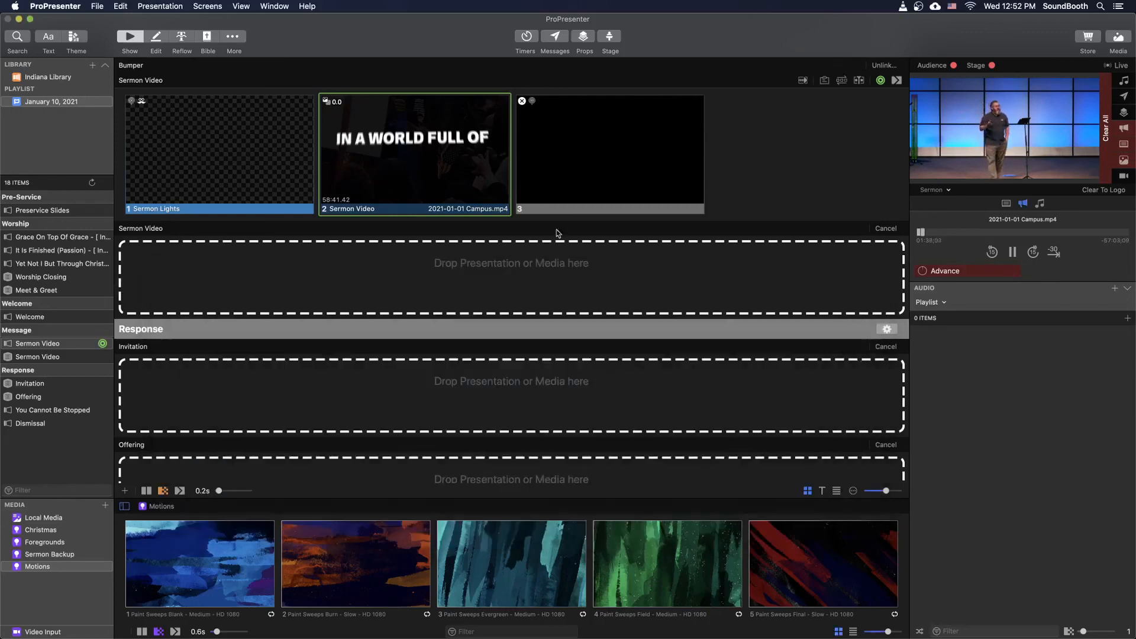
Skip the playing Campus video ahead to its last 30 seconds
click(1056, 254)
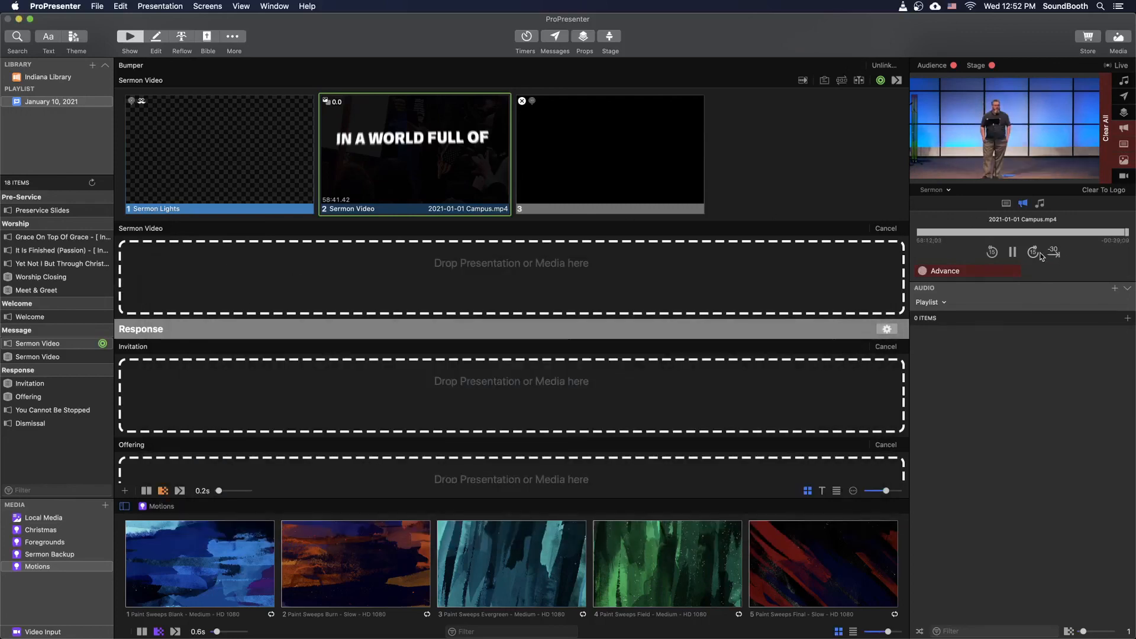